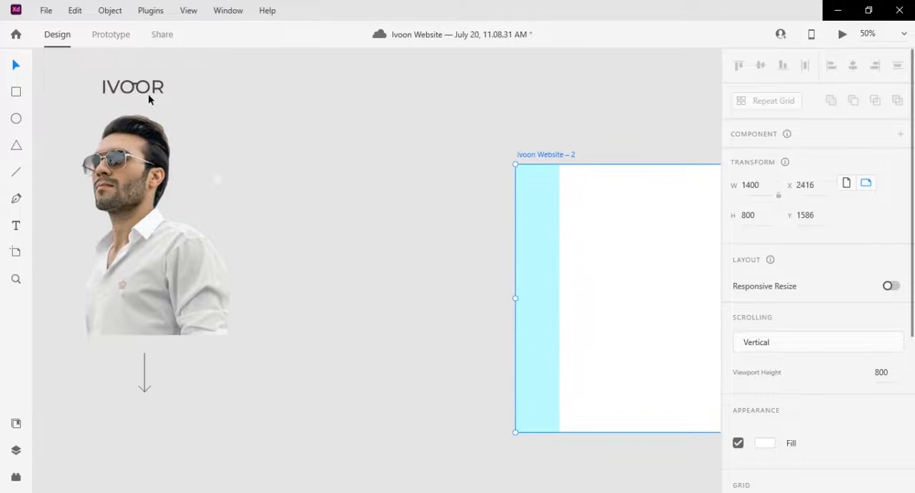
- Move the IVOOR logo onto the artboard, against the inner edge of the left margin column near the upper edge
left_click_drag(597, 229, 278, 173)
left_click(121, 88)
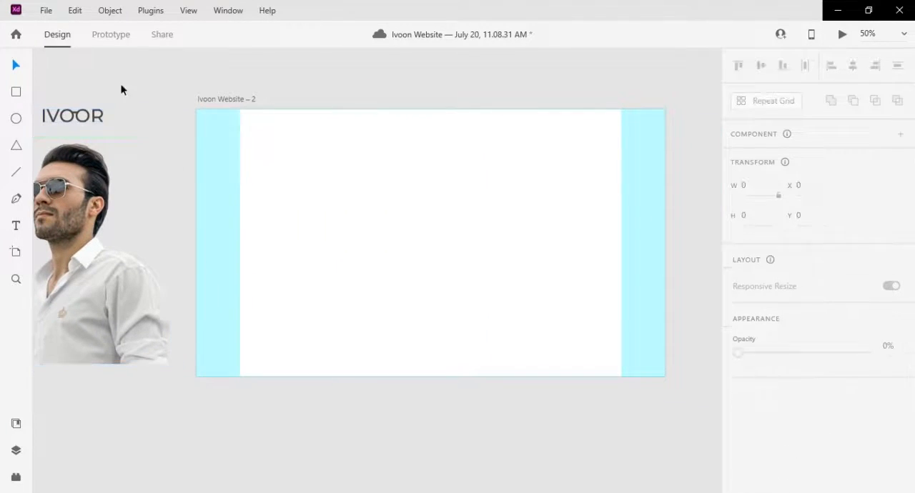
left_click(75, 115)
left_click_drag(75, 115, 160, 126)
left_click_drag(233, 142, 273, 131)
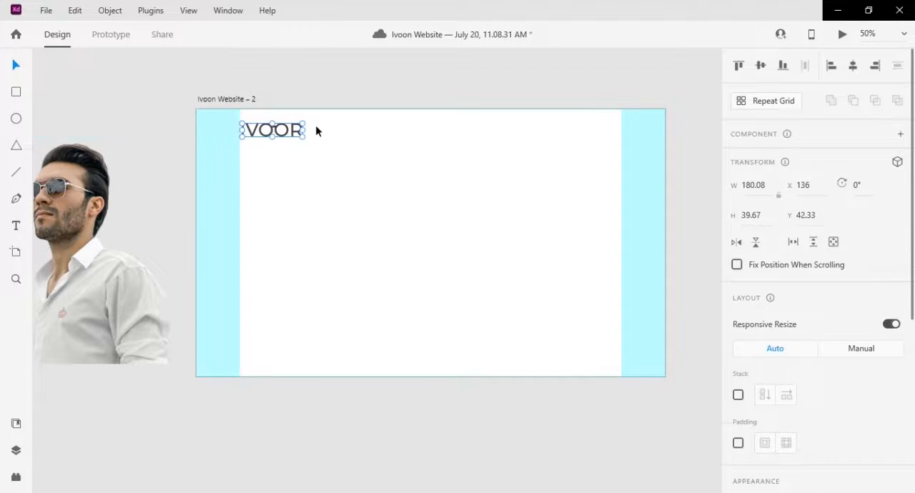
- Add the text HOME to the right of the logo
scroll(316, 131, "up", 2)
left_click_drag(377, 121, 296, 214)
left_click(16, 226)
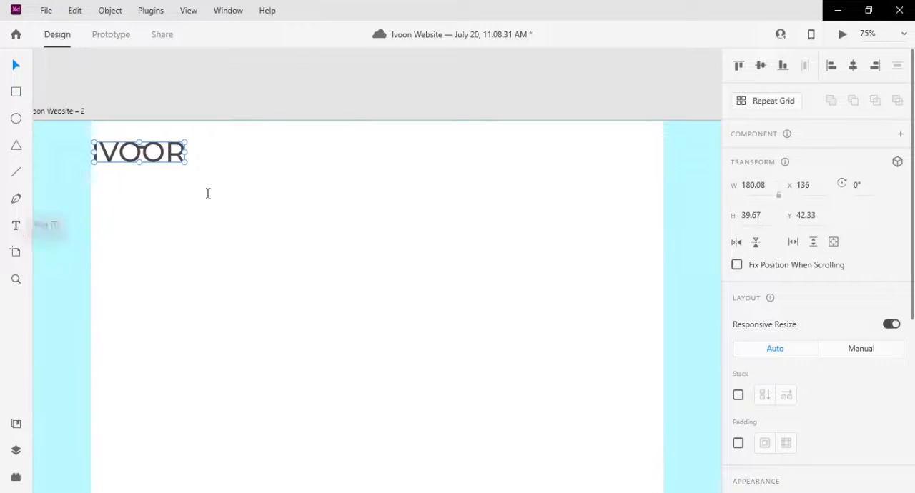
left_click(334, 170)
type("HOME")
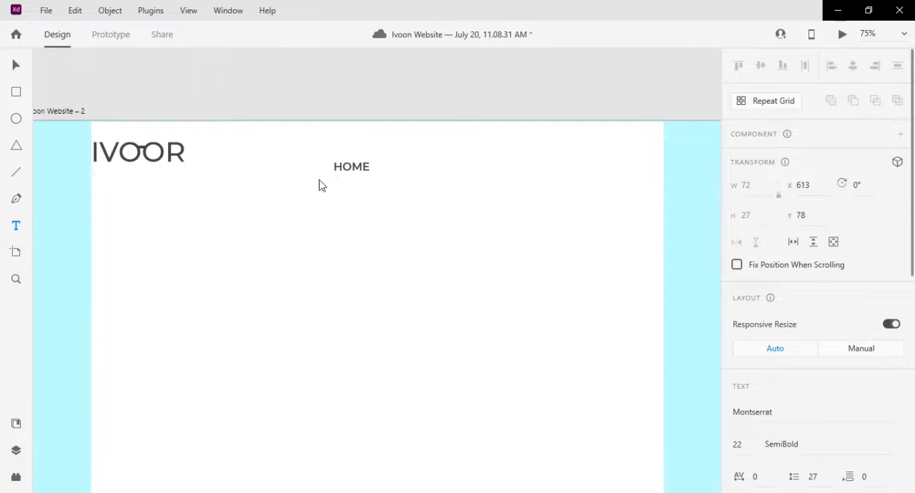
- Repeat the HOME text horizontally with Repeat Grid to get five menu items
left_click(14, 67)
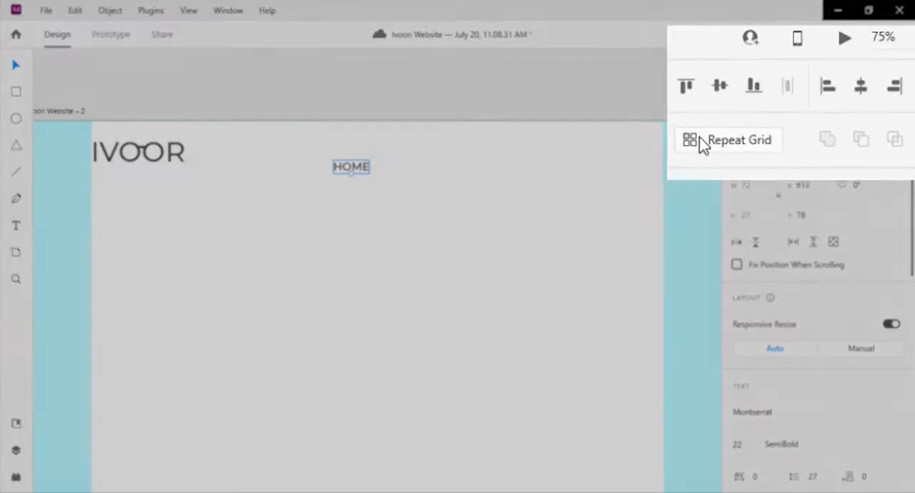
left_click(747, 101)
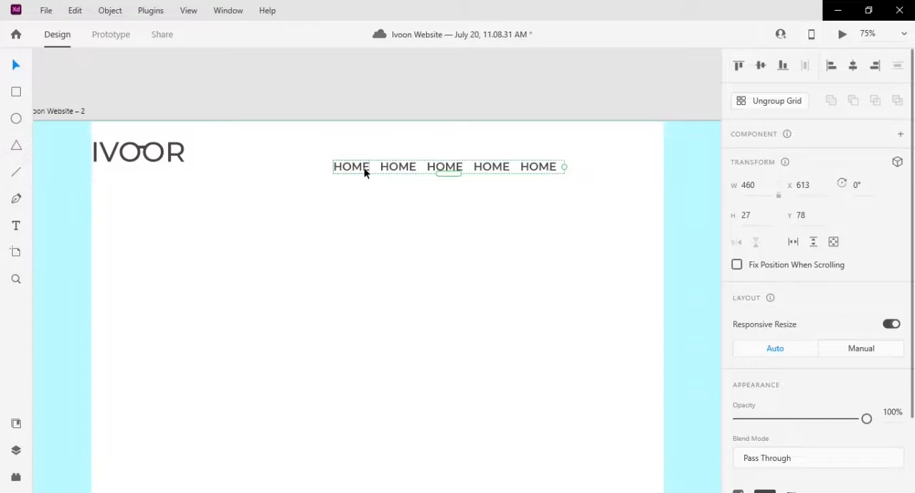
double_click(366, 171)
double_click(365, 170)
- Relabel the four copied menu items as ABOUT, SHOP, NEW IN and CONTACT
left_click(400, 170)
double_click(401, 171)
type("ABOUT")
left_click(452, 172)
double_click(451, 171)
type("SHOP")
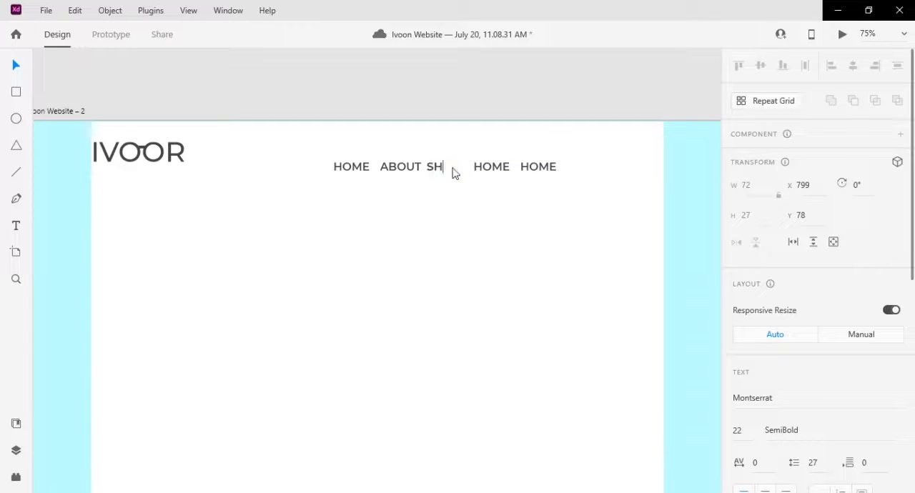
left_click(493, 172)
double_click(492, 172)
type("NEW IN")
left_click(537, 170)
double_click(537, 170)
type("CONTACT")
- Move the menu grid beside the logo and widen the spacing so that CONTACT is fully shown
left_click(10, 67)
left_click_drag(385, 167, 308, 163)
key("ctrl+z")
left_click(441, 197)
left_click(461, 164)
left_click_drag(426, 171, 331, 160)
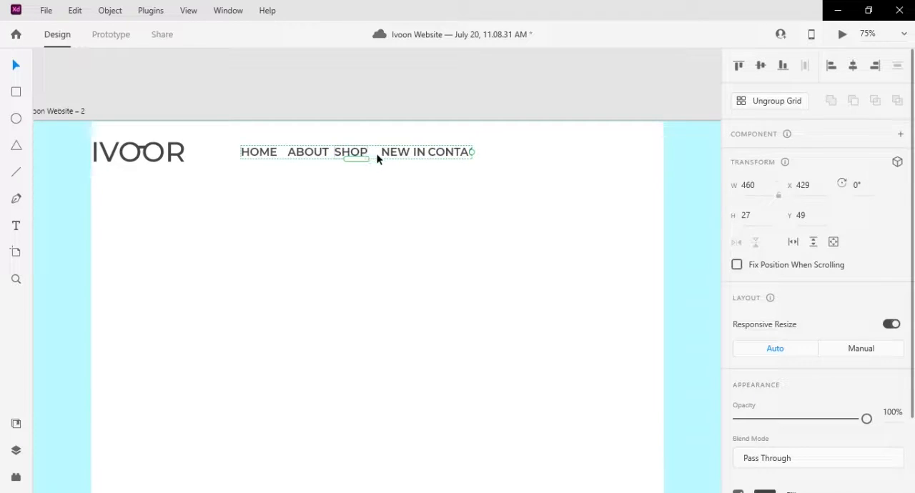
left_click_drag(376, 155, 402, 154)
left_click_drag(535, 152, 529, 153)
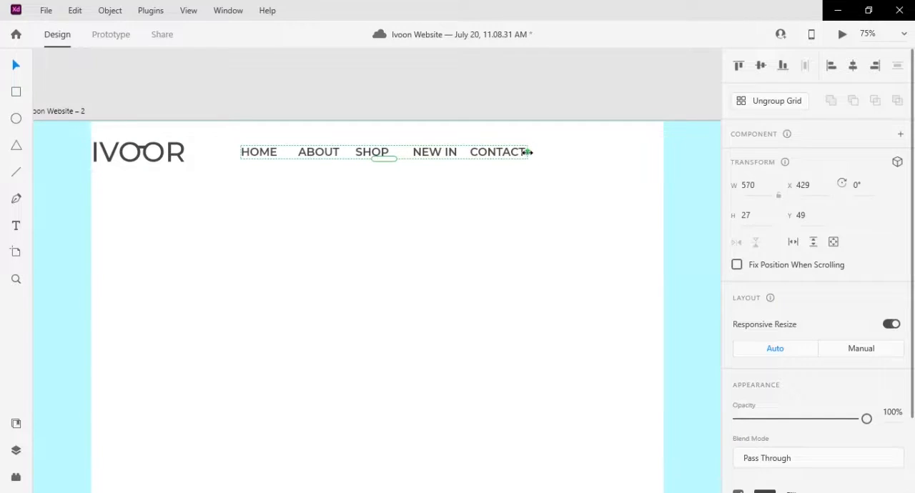
left_click_drag(372, 158, 353, 159)
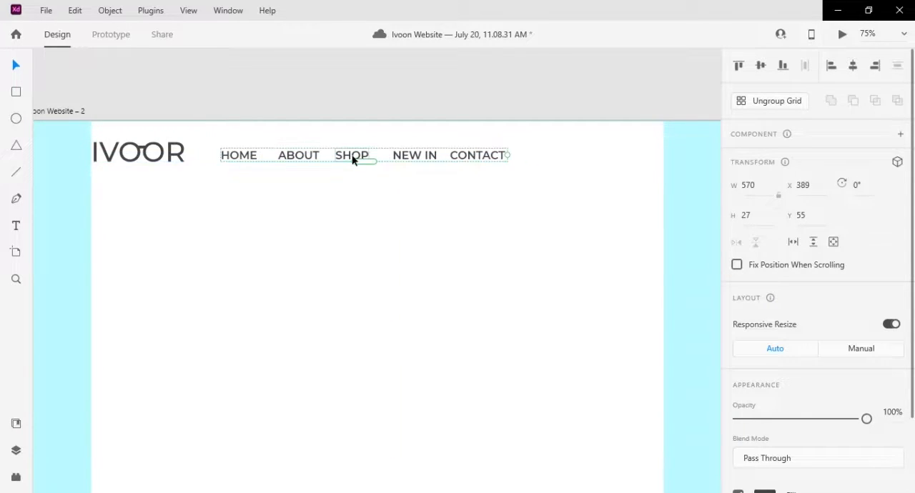
- Ungroup the repeat grid and move the menu items level with the logo
right_click(352, 161)
left_click(384, 203)
double_click(361, 154)
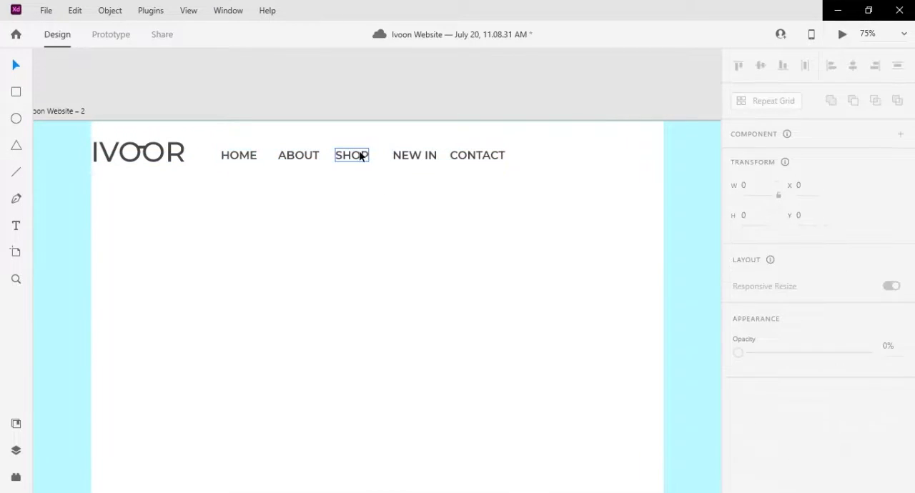
left_click(465, 159)
left_click_drag(509, 179, 245, 155)
mouse_move(533, 168)
left_mouse_down()
mouse_move(460, 174)
mouse_move(528, 155)
left_mouse_up()
left_click(251, 164)
- Duplicate the HOME item toward the right end of the header and change the copy's text to EN
left_click_drag(243, 140, 601, 139)
double_click(601, 139)
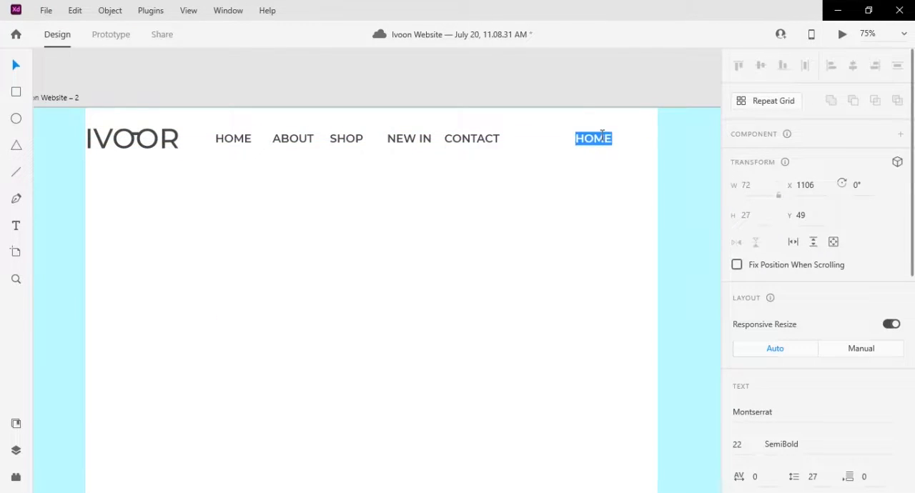
type("EN")
key("Escape")
- Place the user icon to the right of EN in the header and set its border colour to black
left_click_drag(146, 227, 408, 187)
left_click_drag(173, 205, 489, 311)
left_click_drag(129, 197, 676, 251)
left_click_drag(654, 295, 114, 225)
left_click_drag(127, 181, 638, 146)
scroll(899, 292, "down", 4)
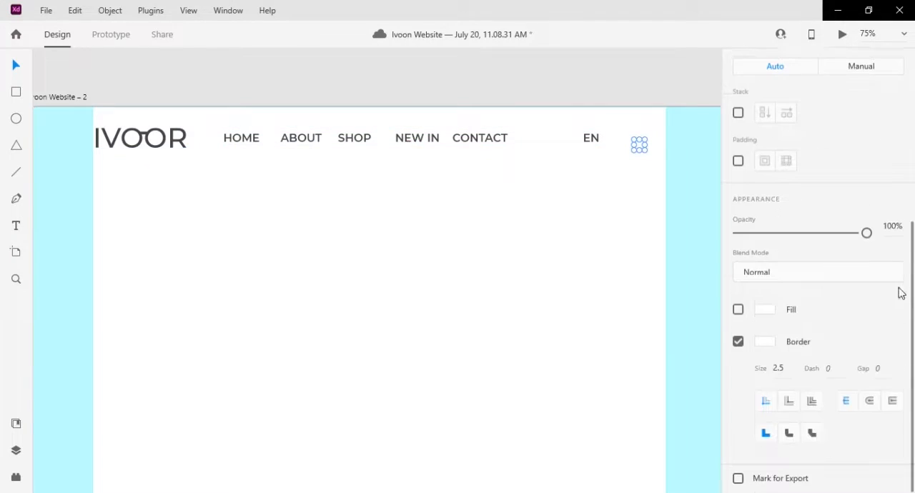
left_click(764, 341)
left_click(592, 410)
left_click(629, 180)
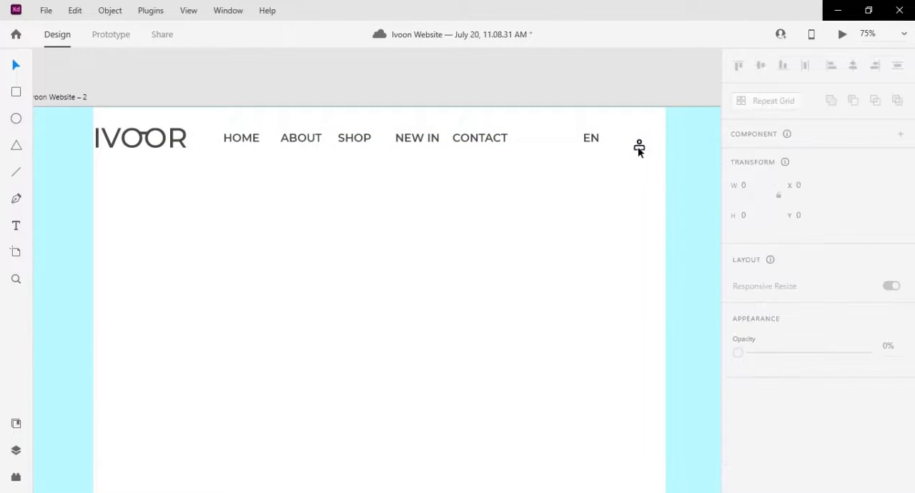
- Shift the user icon and the EN label closer to the right margin column
key("ctrl+1")
left_click_drag(640, 151, 452, 274)
left_click(542, 224)
left_click_drag(547, 223, 557, 223)
left_click(501, 223)
- Draw a small downward-pointing triangle below the EN label
left_click(16, 145)
left_click_drag(499, 241, 524, 268)
key("ctrl+z")
left_click_drag(527, 237, 448, 298)
left_click_drag(526, 267, 512, 258)
key("ctrl+equal")
key("space")
left_click_drag(602, 237, 456, 267)
- Remove the triangle's border and fill it with #454446
scroll(842, 378, "down", 5)
left_click(738, 226)
scroll(778, 308, "up", 2)
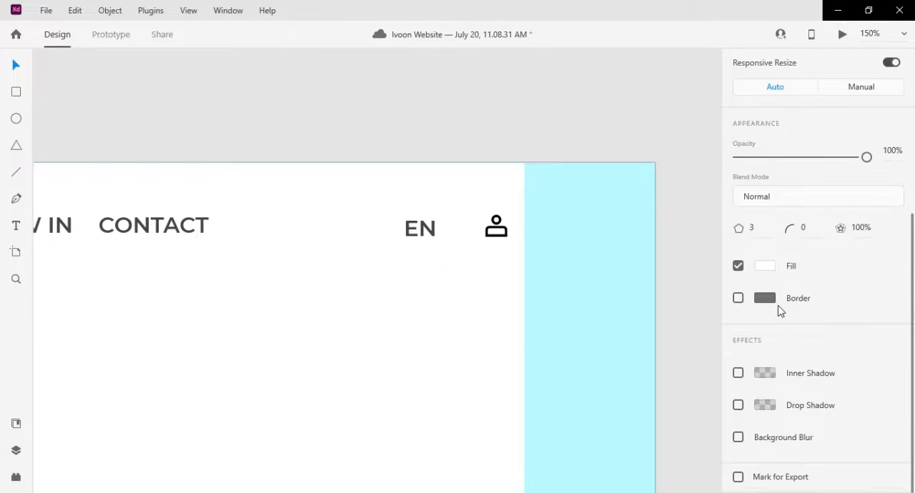
left_click(764, 265)
left_click(690, 350)
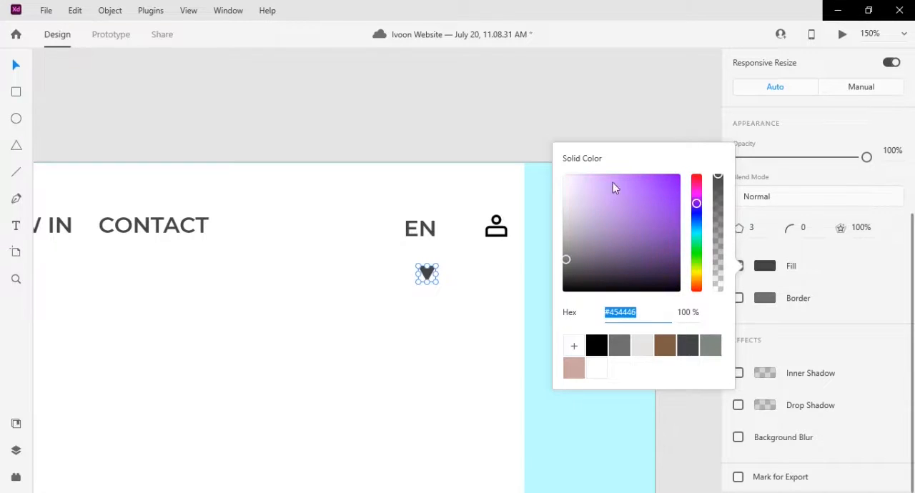
- Place the triangle directly after the EN label as a dropdown arrow
left_click(436, 270)
left_click_drag(431, 273, 468, 221)
key("ctrl+equal")
- Set the user icon's border colour to #454446
left_click(535, 211)
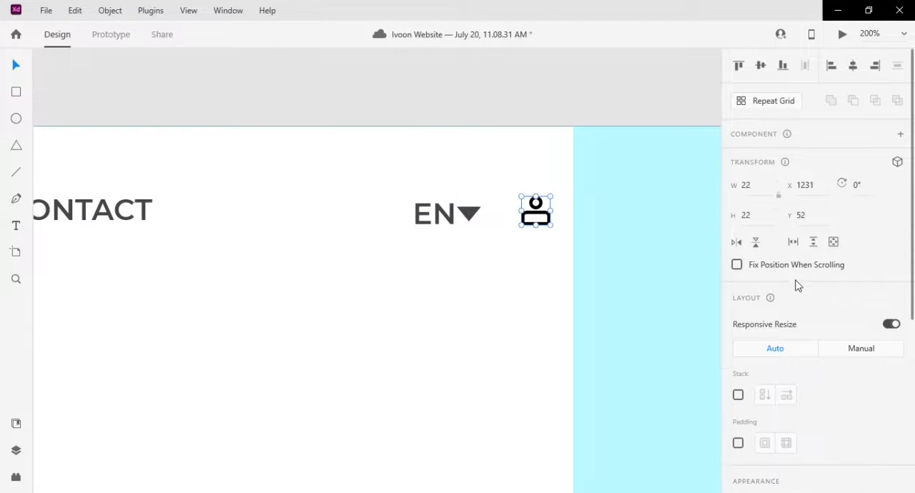
scroll(796, 286, "down", 5)
left_click(764, 341)
left_click(688, 413)
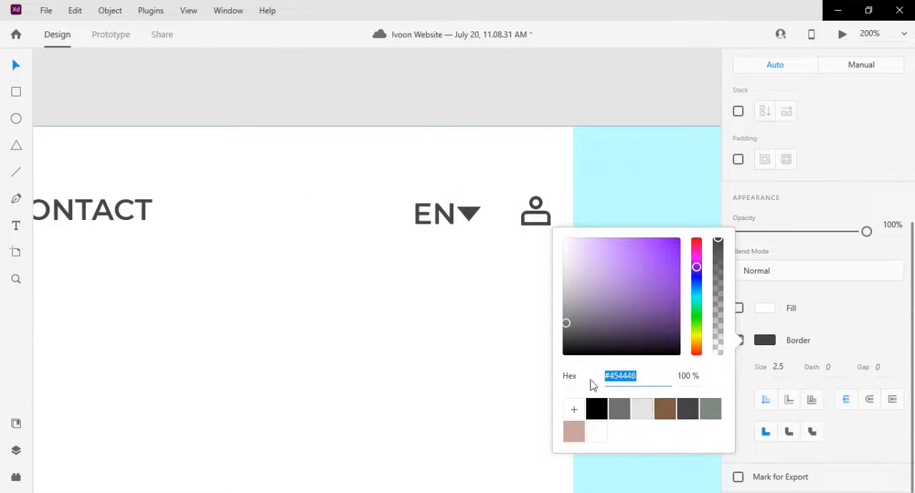
left_click(509, 323)
- Group the EN label with its dropdown triangle
left_click(468, 214)
left_click(443, 221, "shift")
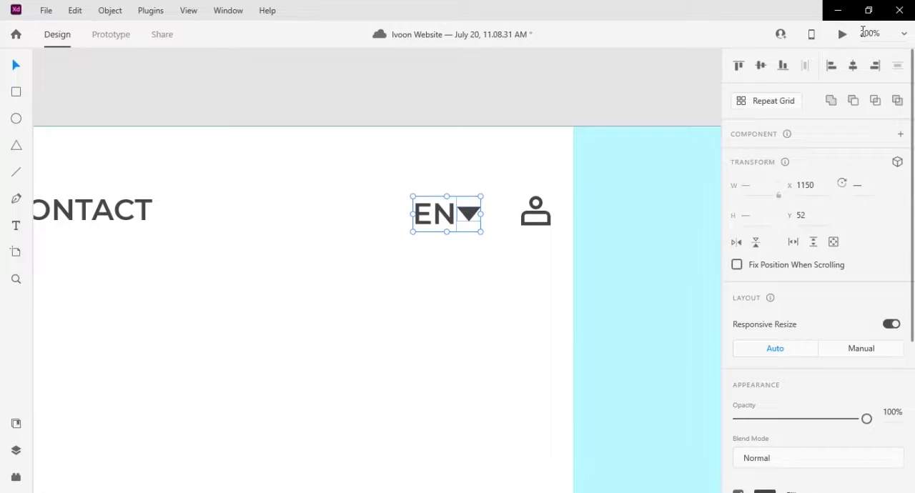
right_click(423, 227)
left_click(474, 185)
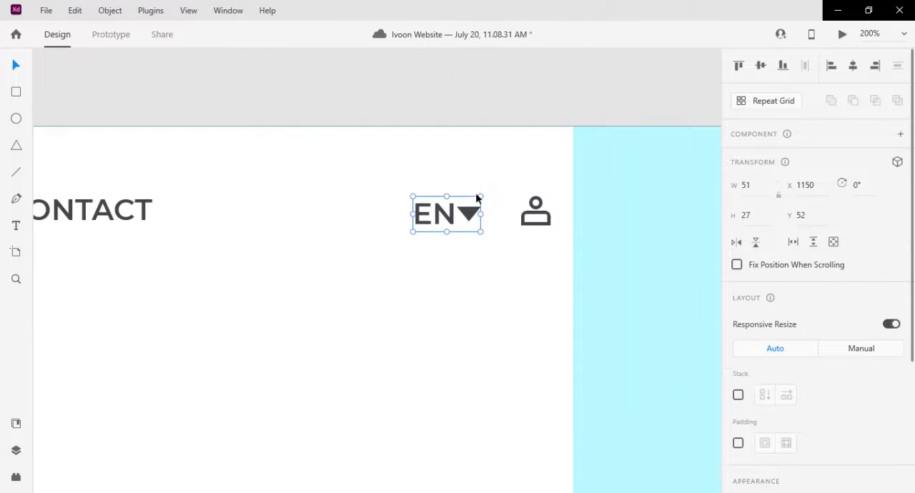
- Select the logo, all menu items, the EN group and the user icon and align them to their vertical middle
scroll(495, 246, "down", 5)
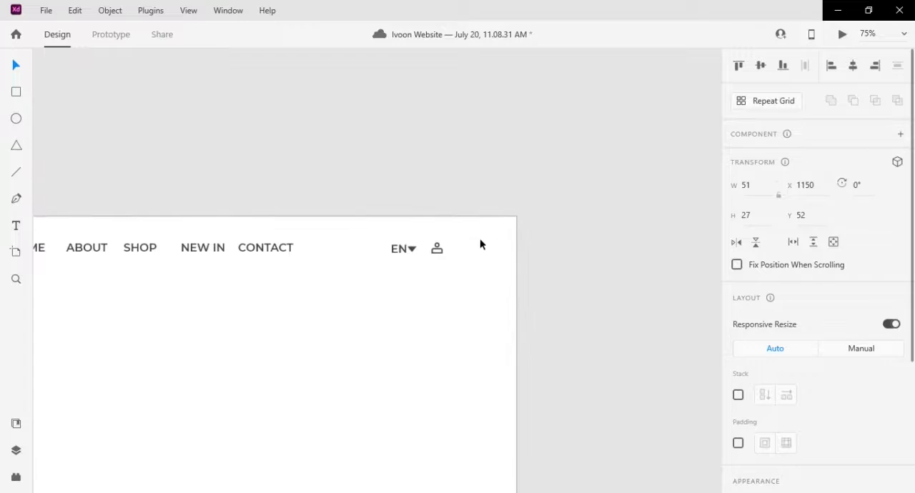
left_click(437, 248)
left_click(415, 252, "shift")
left_click(265, 249, "shift")
left_click(203, 248, "shift")
left_click(140, 248, "shift")
left_click(94, 251, "shift")
left_click_drag(105, 277, 310, 271)
left_click(226, 246, "shift")
left_click(172, 248, "shift")
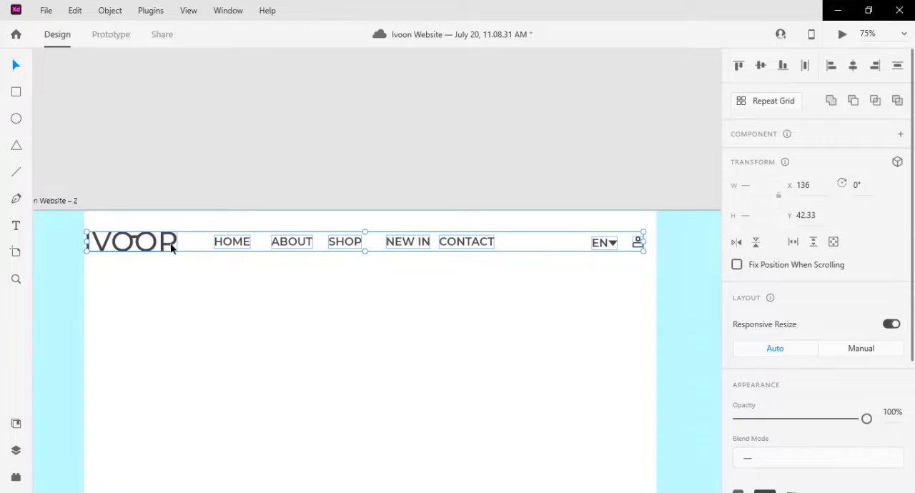
left_click(758, 64)
- Move the EN group and user icon together until the icon meets the right margin column
left_click(634, 292)
left_click_drag(638, 280, 594, 220)
left_click_drag(638, 244, 649, 245)
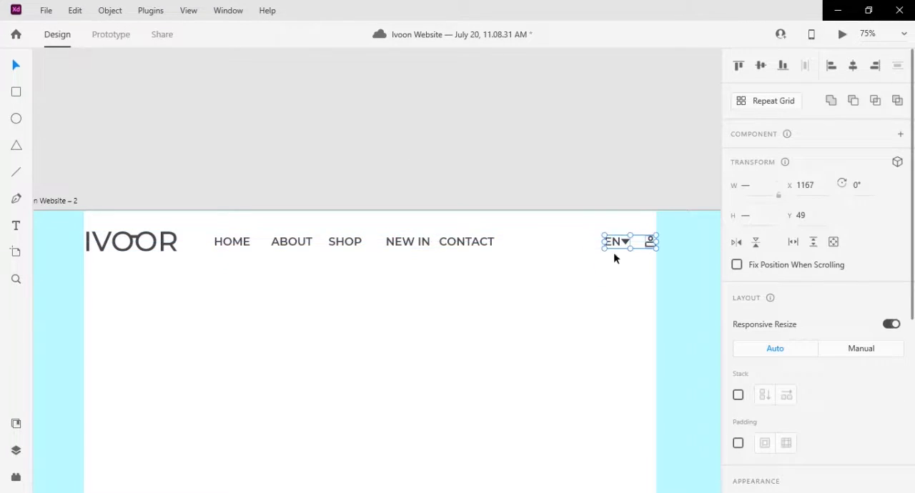
- Shift CONTACT slightly to the right and distribute the five menu items evenly in the horizontal direction
left_click_drag(472, 241, 484, 242)
left_click_drag(515, 265, 216, 236)
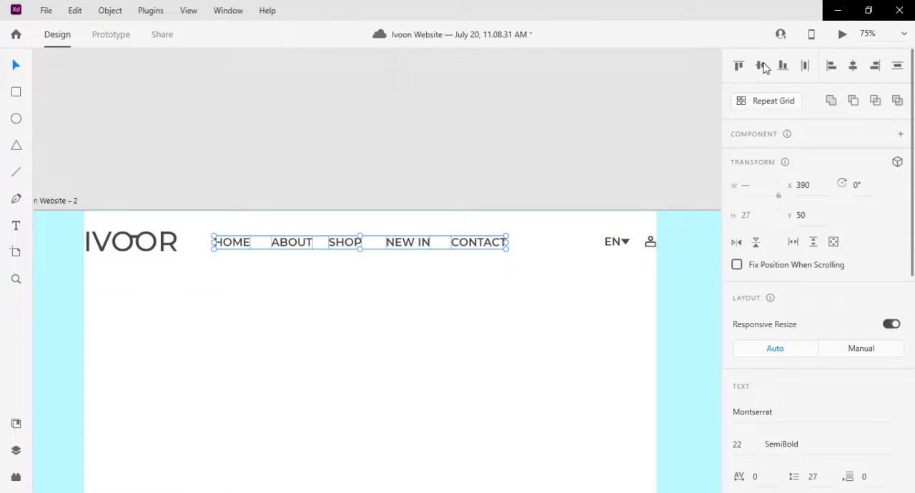
left_click(806, 66)
- Add the two-line headline MORE THAN JUST / A PAIR OF SHADES below the menu
scroll(570, 307, "down", 3)
scroll(570, 307, "left", 1)
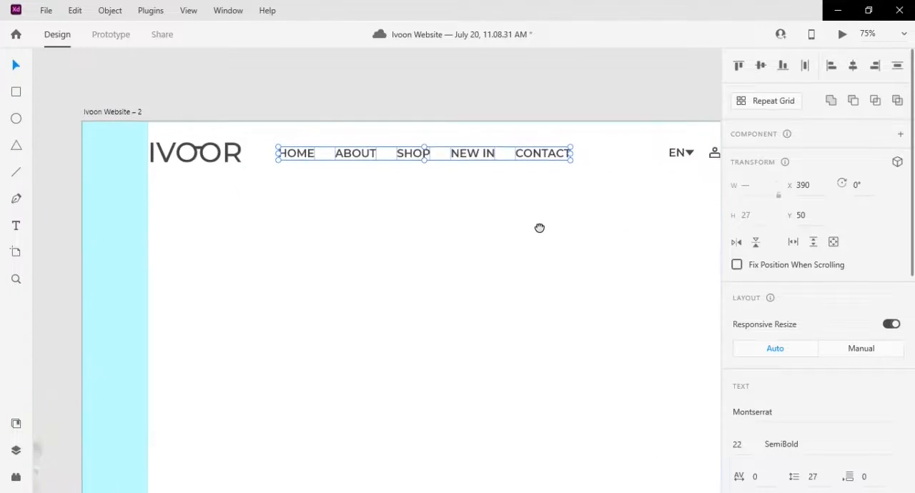
left_click(15, 66)
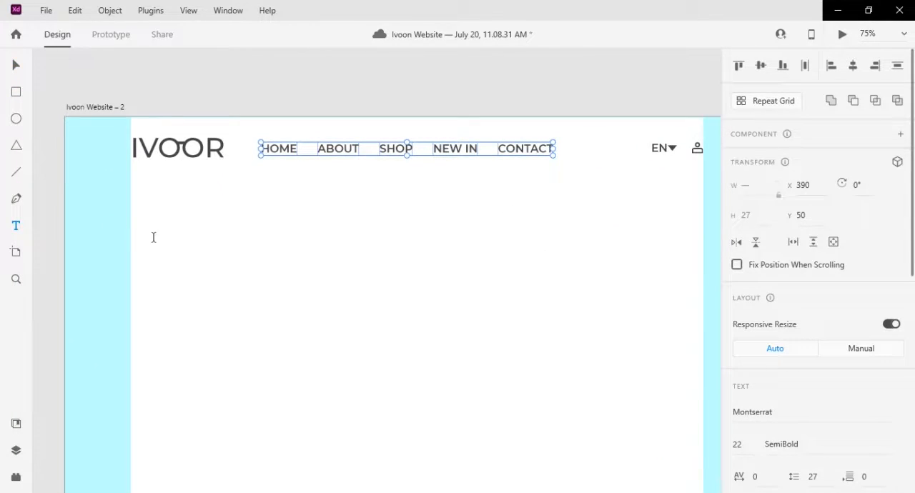
left_click(249, 258)
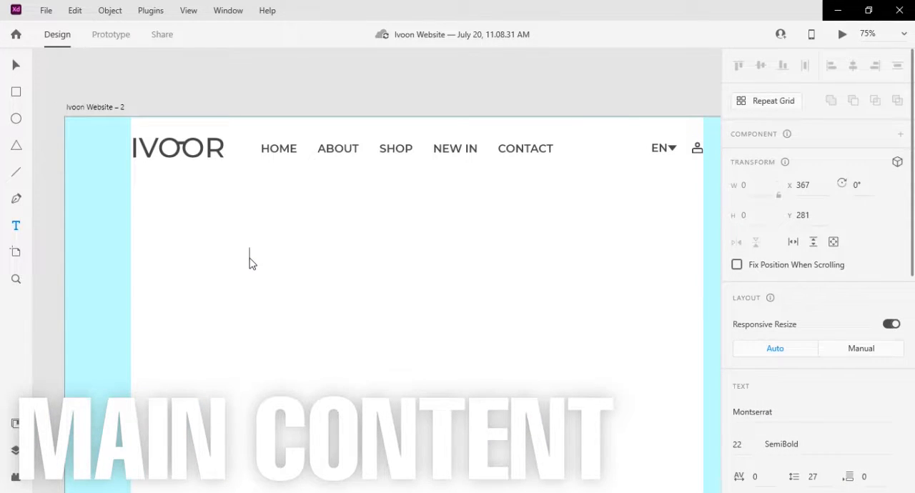
type("RE THAN JUST A PAIR OF SHADES")
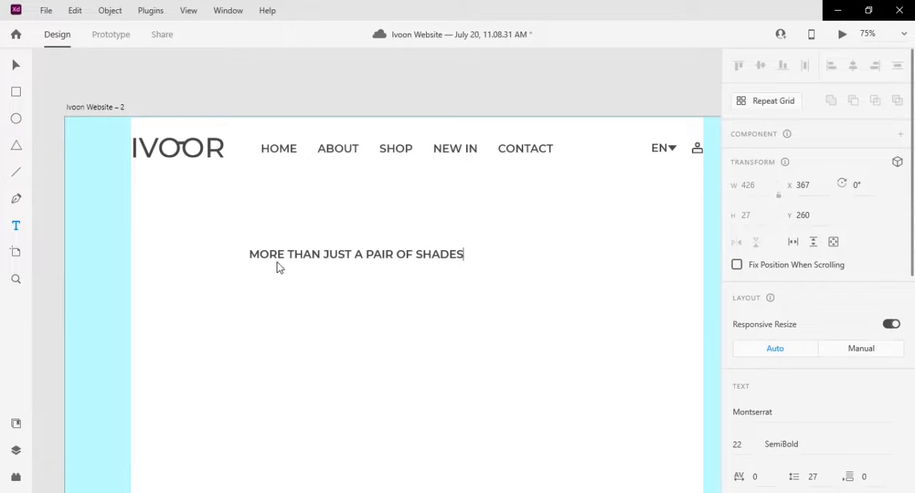
key("Return")
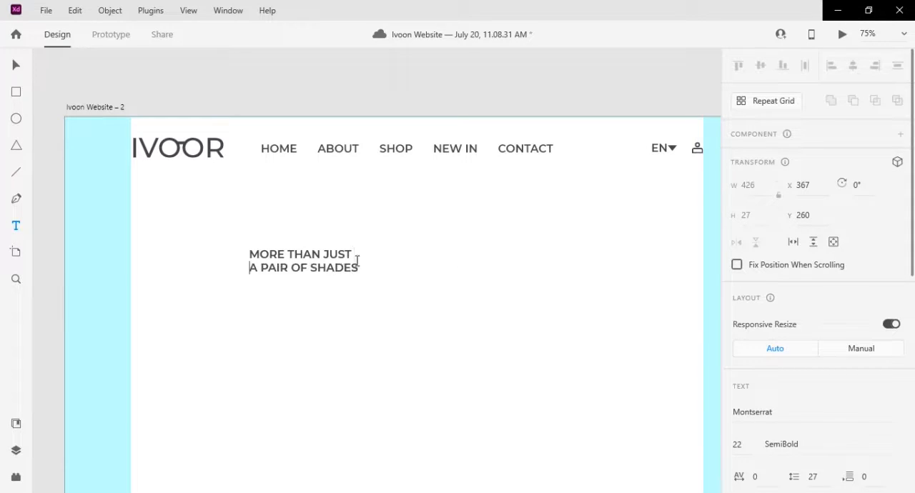
- Enlarge the headline to font size 49 and shift it slightly to the right
left_click(16, 65)
left_click_drag(306, 286, 306, 306)
left_click_drag(249, 262, 326, 270)
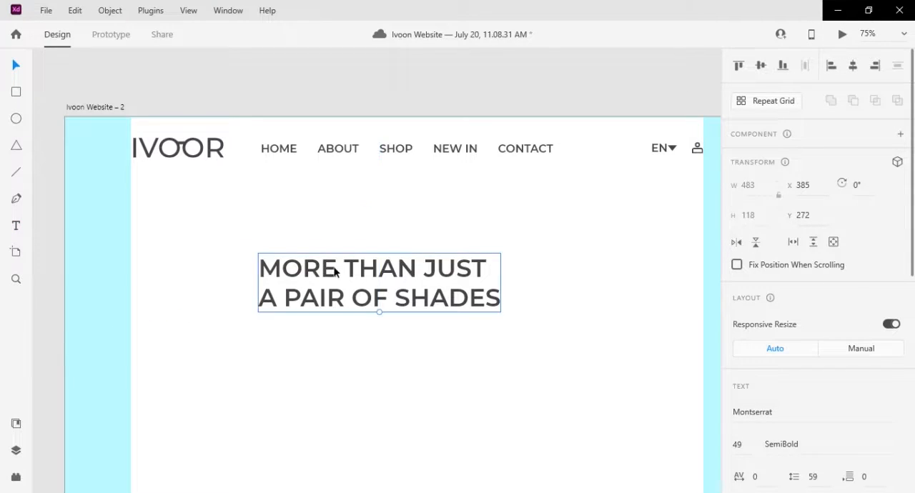
- Change the headline's font to Luxia and enlarge it to size 63
key("ctrl+minus")
left_click_drag(385, 336, 283, 295)
scroll(867, 396, "down", 2)
scroll(867, 395, "down", 1)
left_click(767, 213)
type("Lux")
key("Return")
left_click_drag(288, 243, 387, 221)
key("ctrl+plus")
left_click(20, 226)
left_click(261, 250)
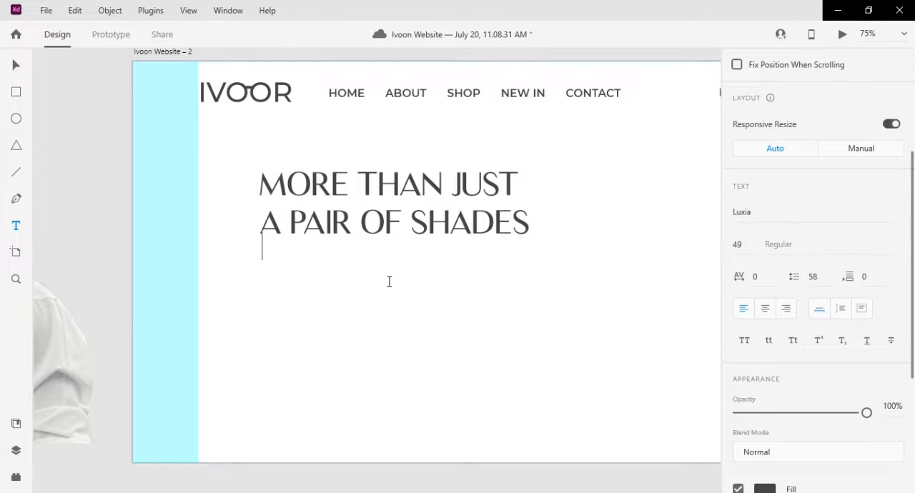
left_click(18, 65)
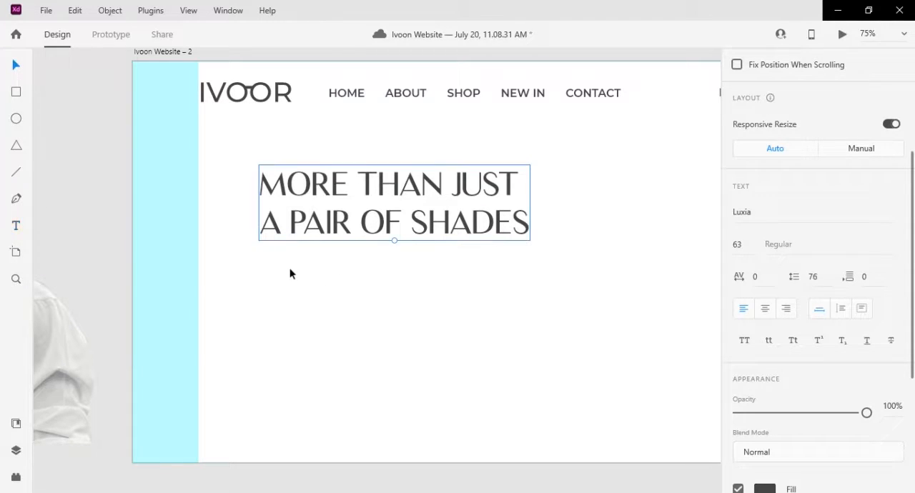
- Draw an area text box below the headline and fill it with Lorem Ipsum placeholder text
left_click(17, 227)
left_click_drag(271, 273, 519, 318)
left_click(151, 10)
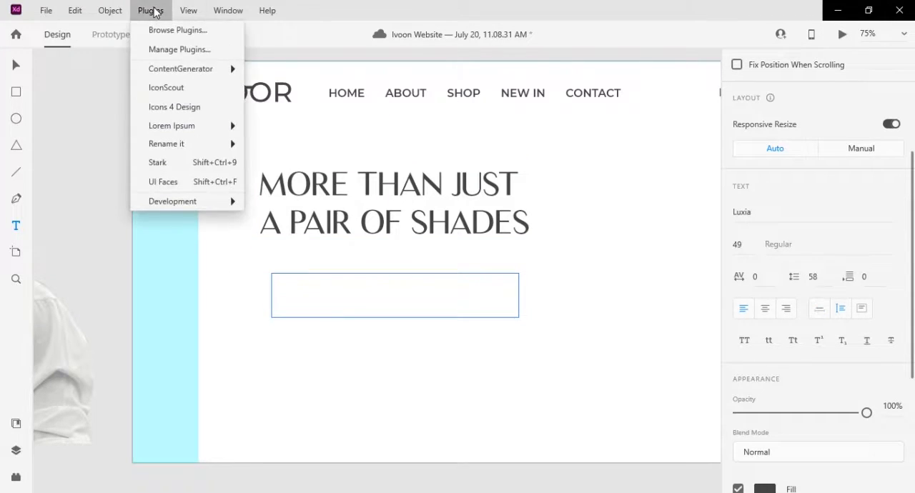
mouse_move(180, 127)
left_click(294, 133)
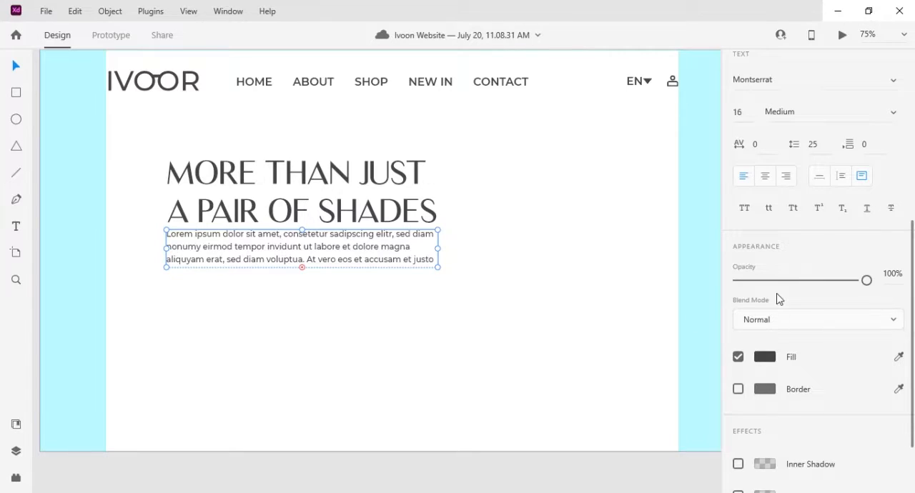
scroll(779, 298, "up", 3)
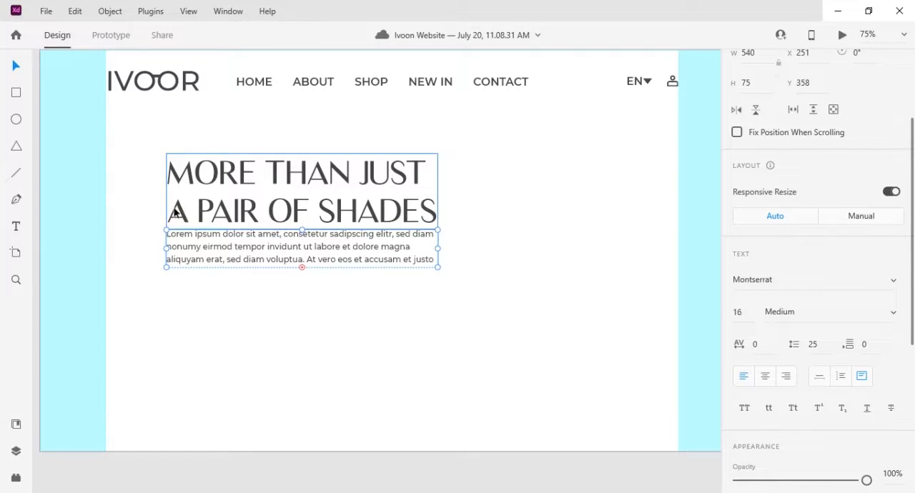
- Draw a wide, short button rectangle below the paragraph, without a border and filled with #424953
mouse_move(170, 303)
left_mouse_down()
mouse_move(281, 337)
mouse_move(339, 333)
left_mouse_up()
scroll(862, 396, "down", 2)
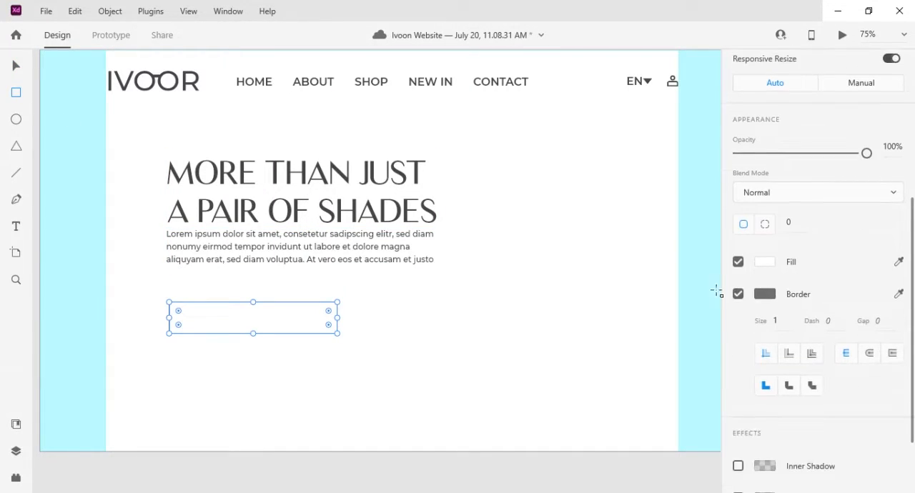
left_click(738, 296)
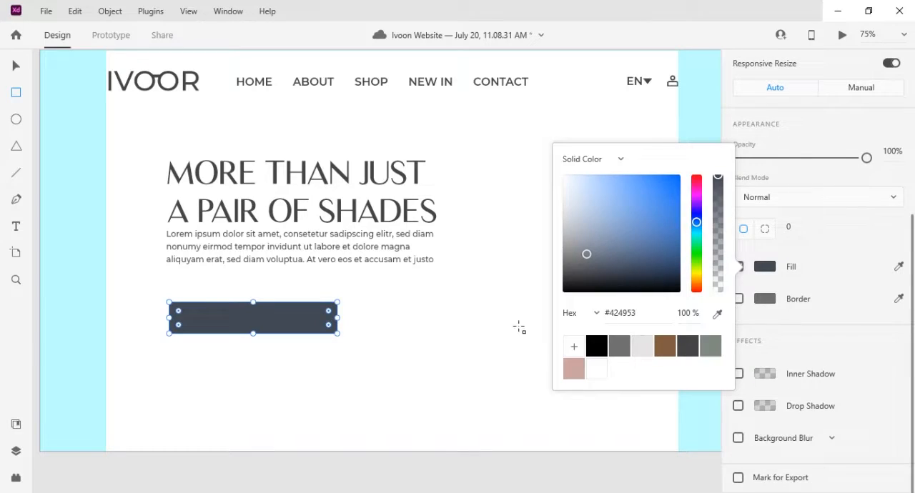
left_click(16, 65)
- Add the text VIEW SUMMER COLLECTION beside the button rectangle and set its font to Luxia
key("ctrl+1")
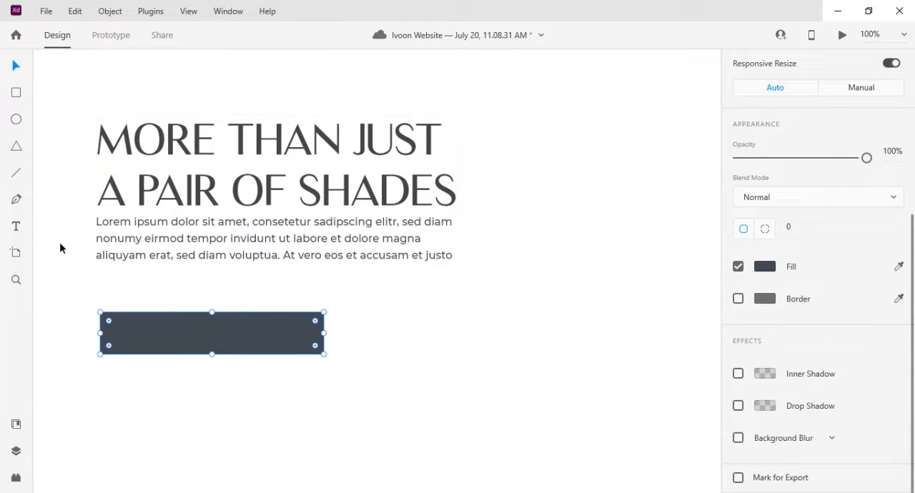
left_click(380, 335)
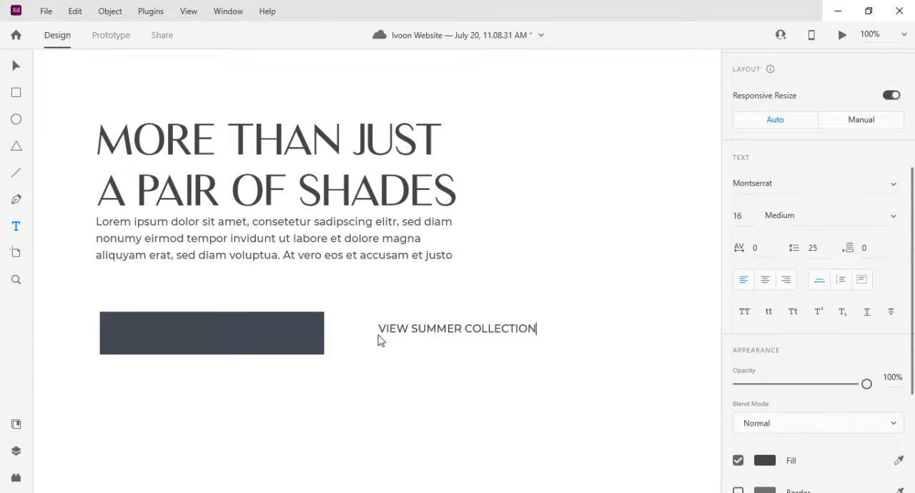
left_click(16, 66)
scroll(807, 179, "down", 4)
scroll(790, 212, "up", 4)
left_click(775, 187)
type("Luxia")
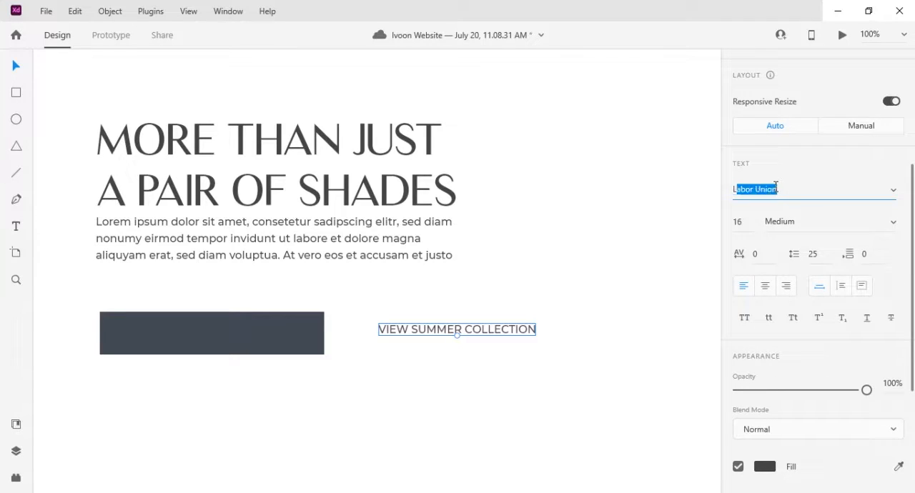
key("Return")
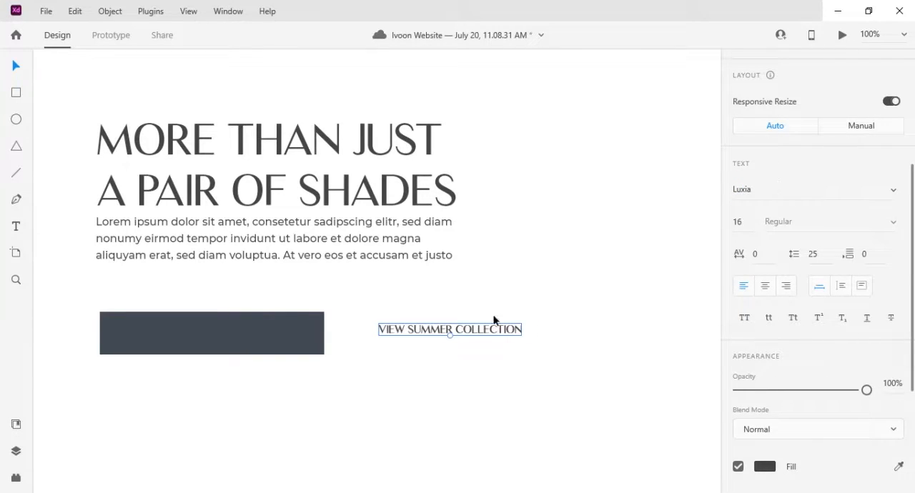
- Fill the VIEW SUMMER COLLECTION text with white and move it onto the button rectangle
scroll(762, 317, "down", 4)
left_click(765, 267)
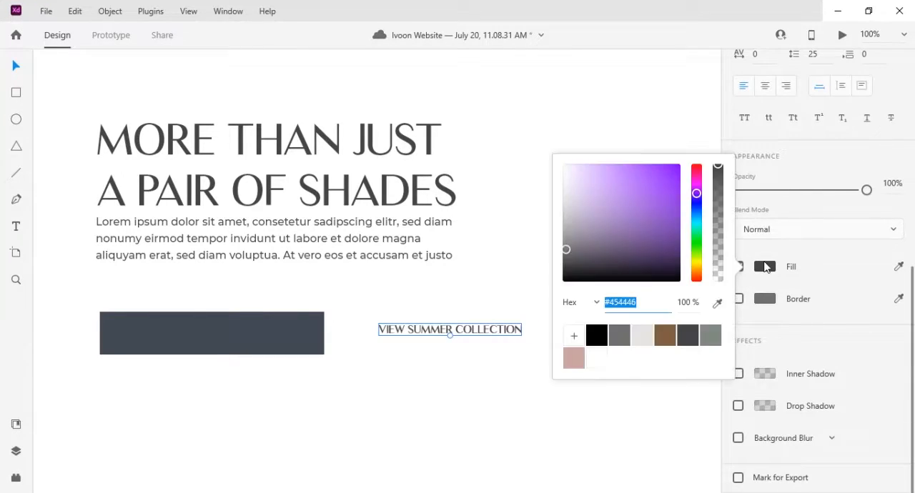
left_click(597, 358)
left_click_drag(441, 334, 226, 339)
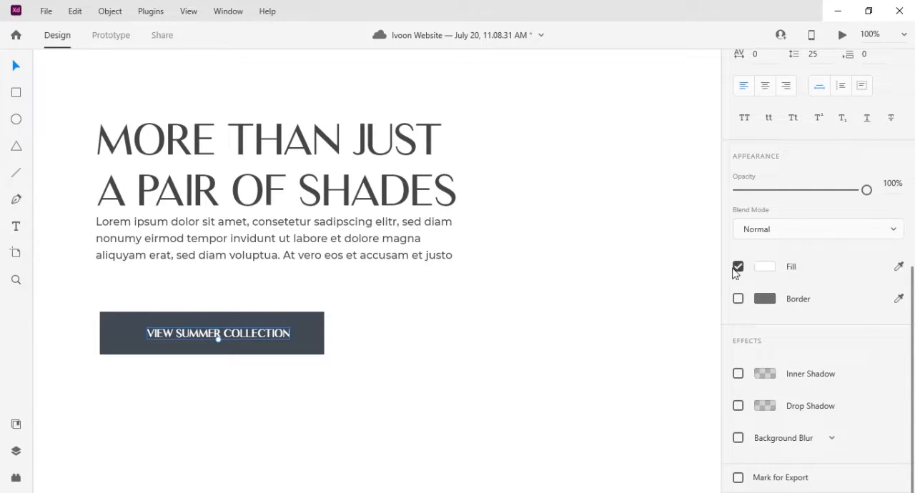
- Enlarge the button text to font size 18 and recentre it on the button rectangle
scroll(784, 322, "up", 4)
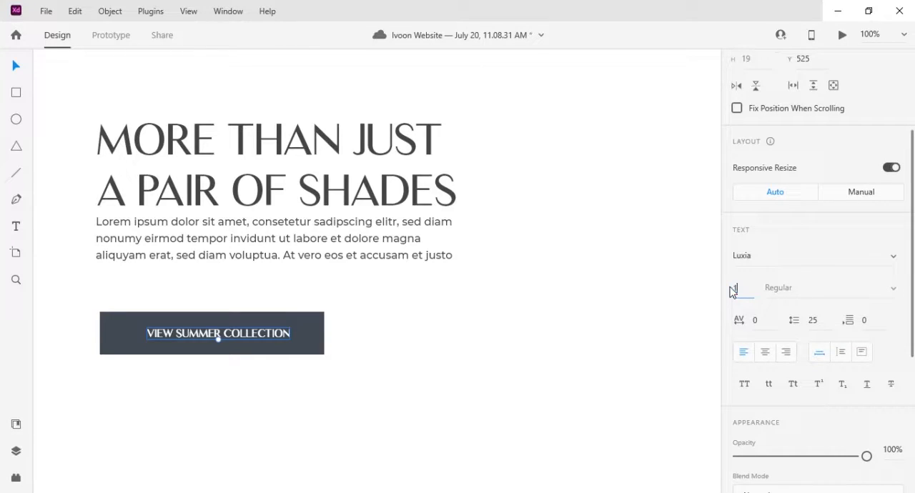
type("18")
key("Return")
left_click_drag(220, 337, 205, 337)
- Group the button rectangle with its text and rename the group as Button
left_click(231, 319, "shift")
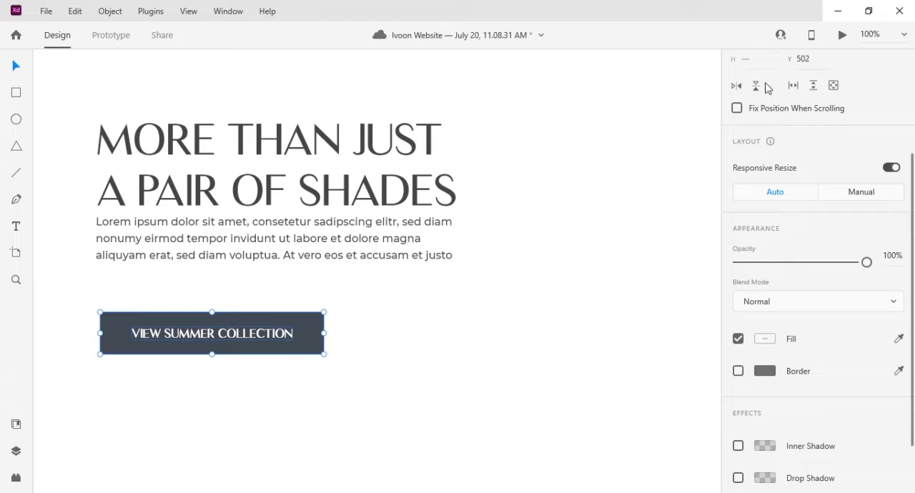
scroll(768, 83, "up", 3)
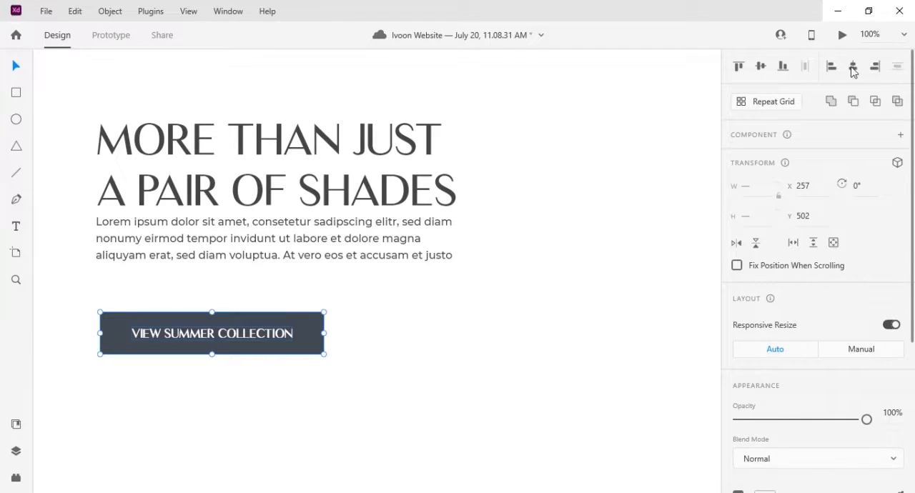
right_click(280, 334)
left_click(300, 181)
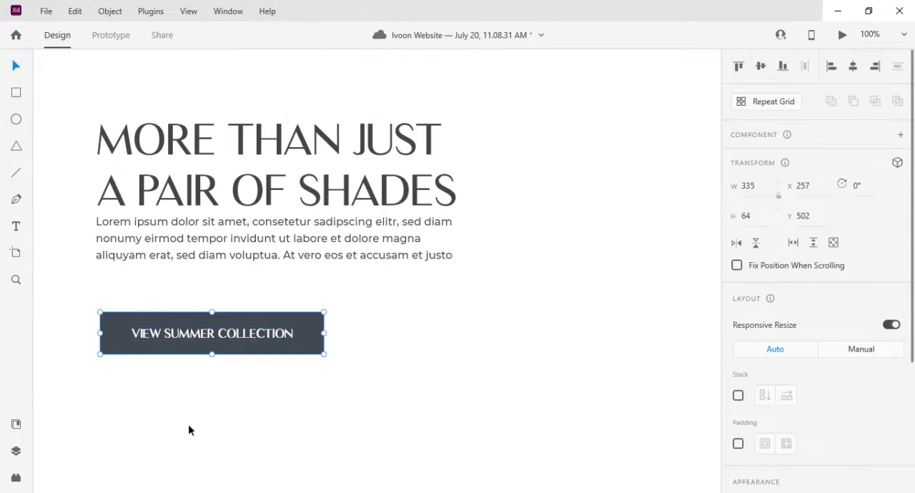
left_click(16, 452)
double_click(68, 114)
type("But")
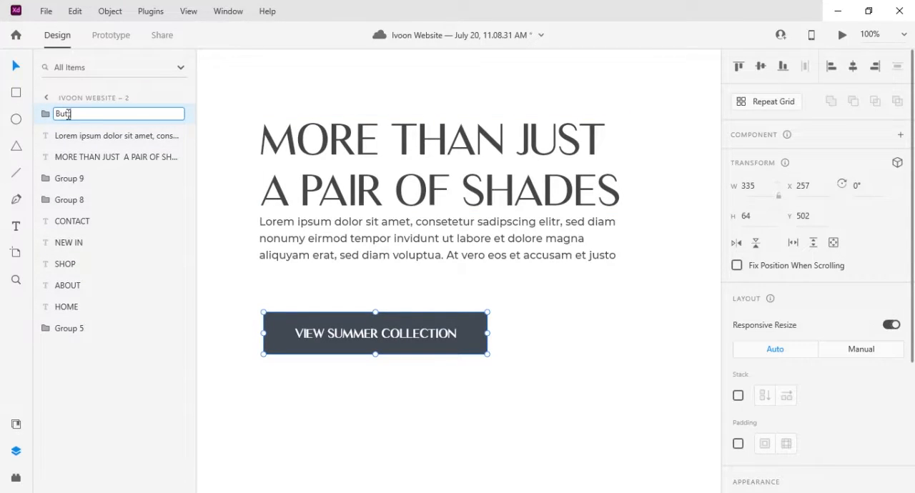
key("Return")
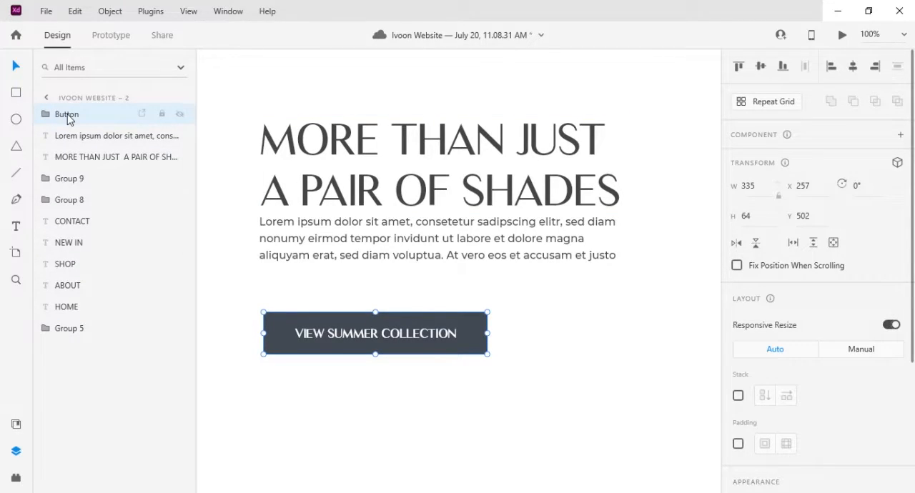
left_click(223, 261)
left_click(16, 452)
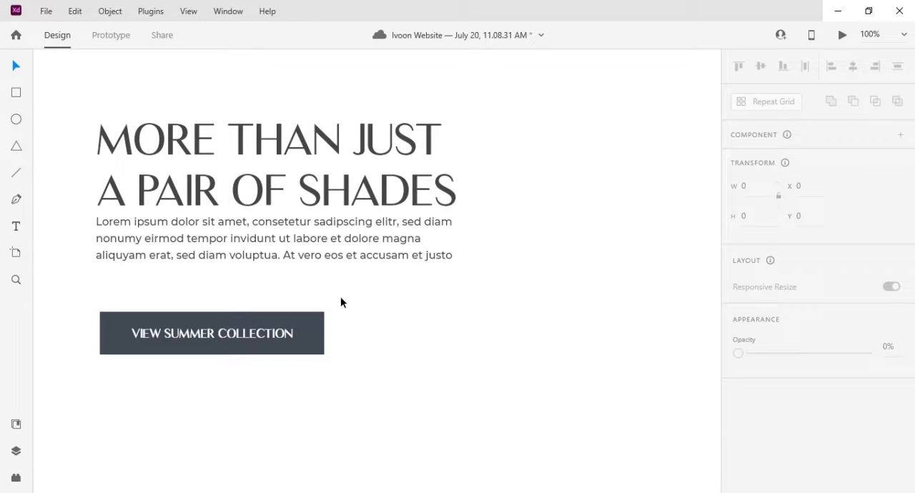
- Place the photo component of the man in sunglasses on the artboard's right side and shift the headline, paragraph and button left to X 203
key("ctrl+minus")
left_click_drag(72, 331, 520, 347)
left_click(358, 354)
left_click_drag(295, 223, 280, 223)
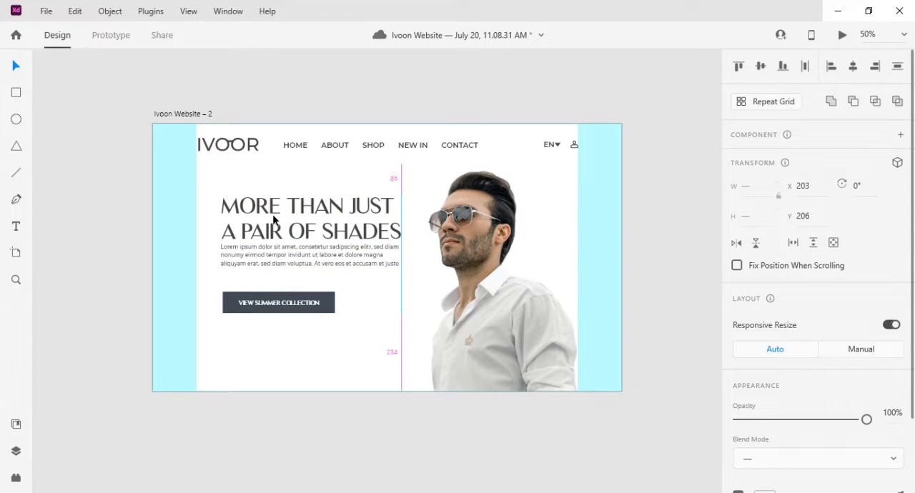
left_click(541, 319)
- Add the text MADE IN ITALY in capitals below the VIEW SUMMER COLLECTION button
key("ctrl+plus")
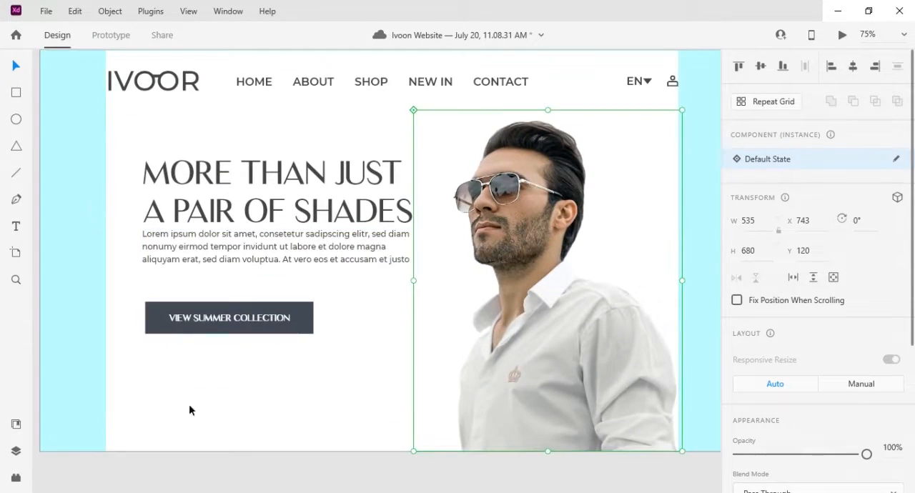
left_click(17, 229)
left_click(191, 391)
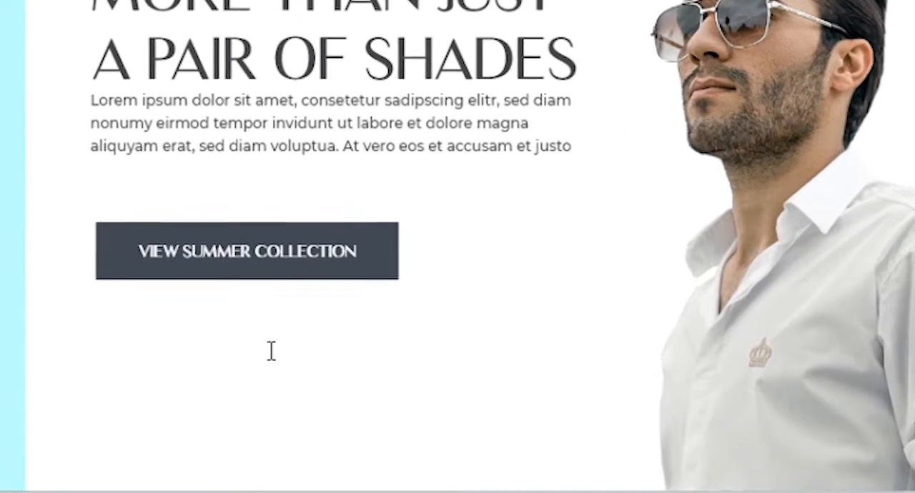
type("made")
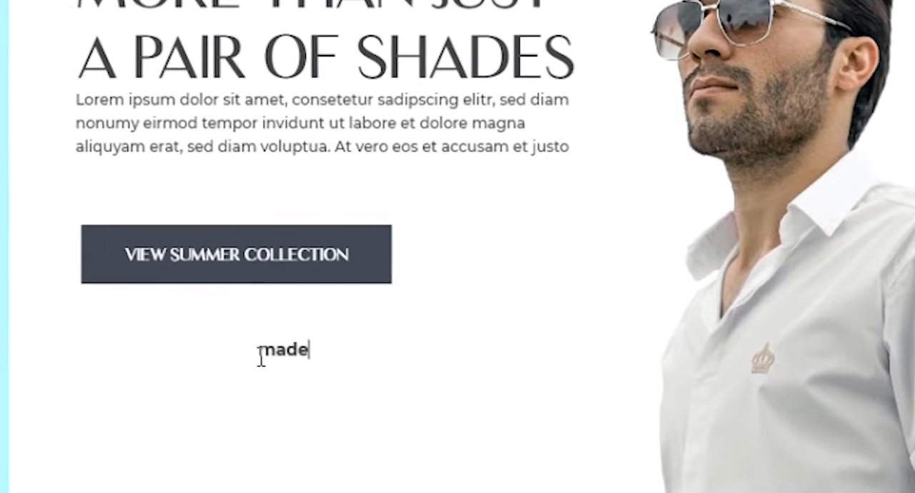
key("BackSpace")
key("BackSpace")
key("BackSpace")
key("BackSpace")
type("MADE I")
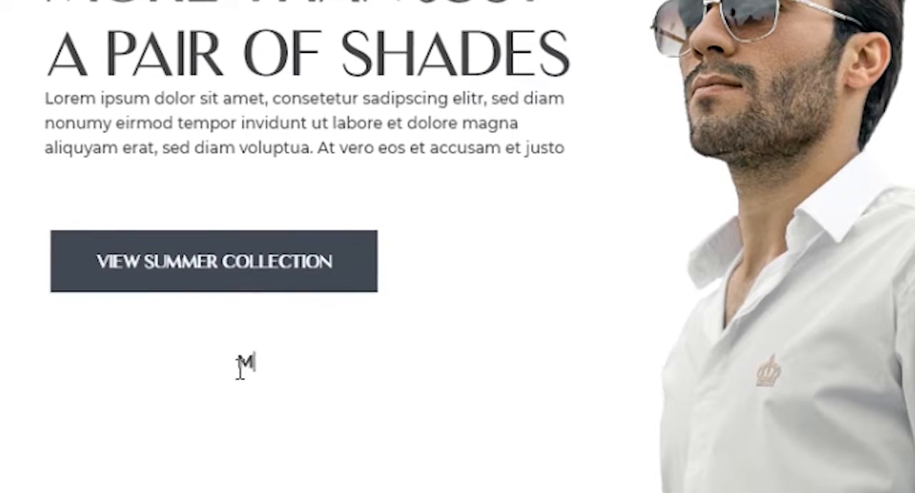
type("N ITA")
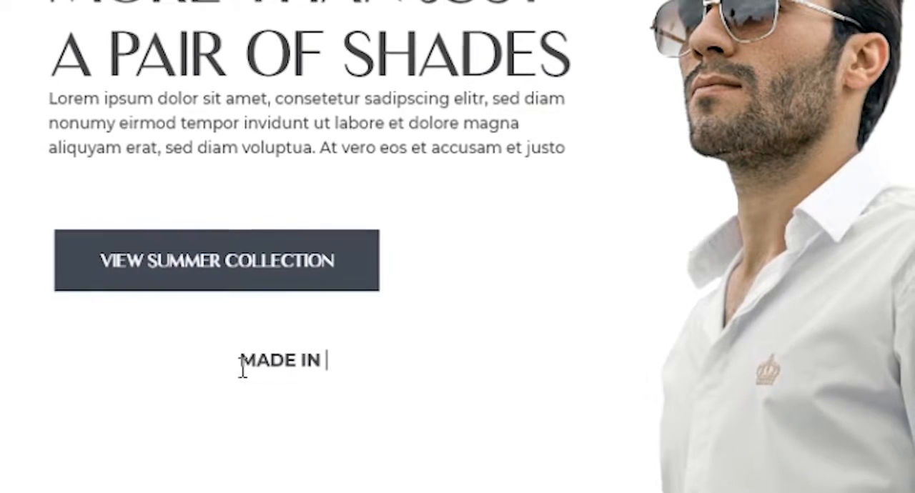
type("LY")
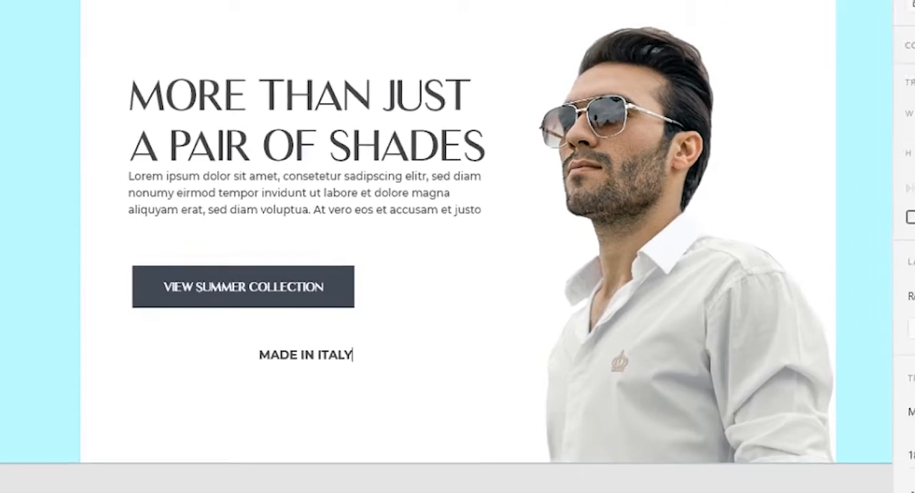
key("Escape")
- Set the MADE IN ITALY text to Medium weight and font size 16
scroll(883, 331, "down", 3)
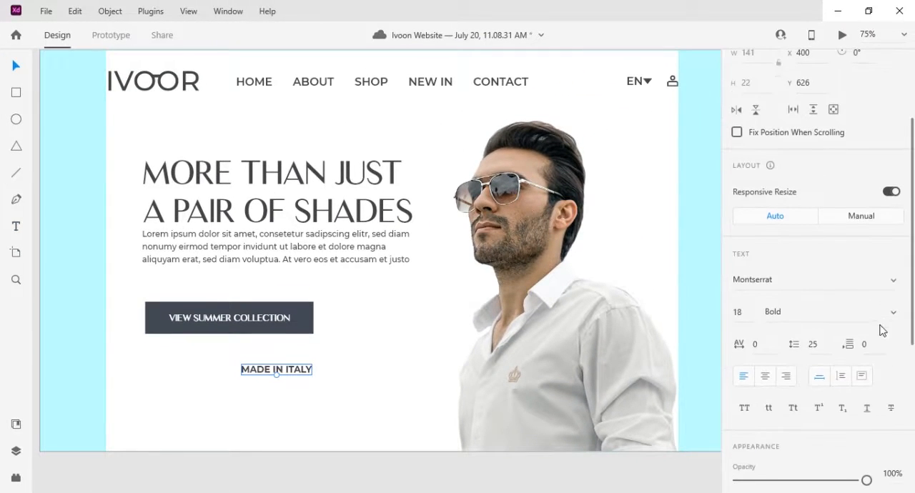
left_click(895, 318)
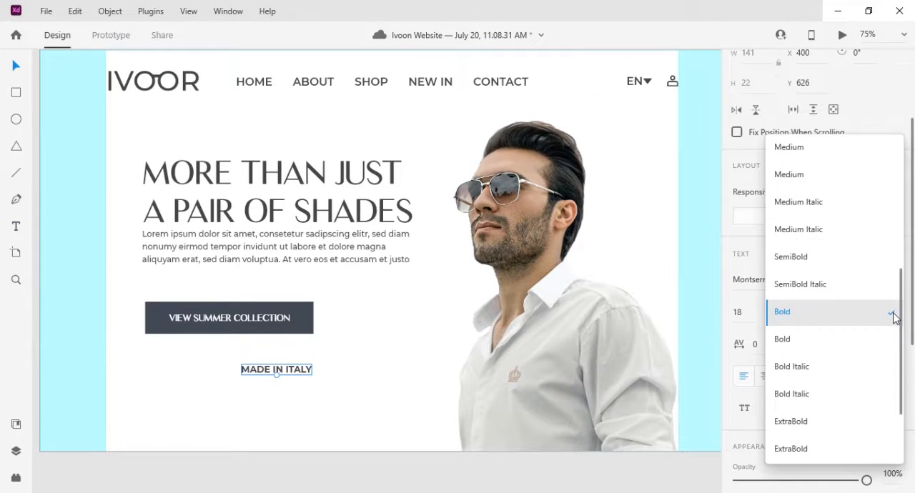
left_click(817, 178)
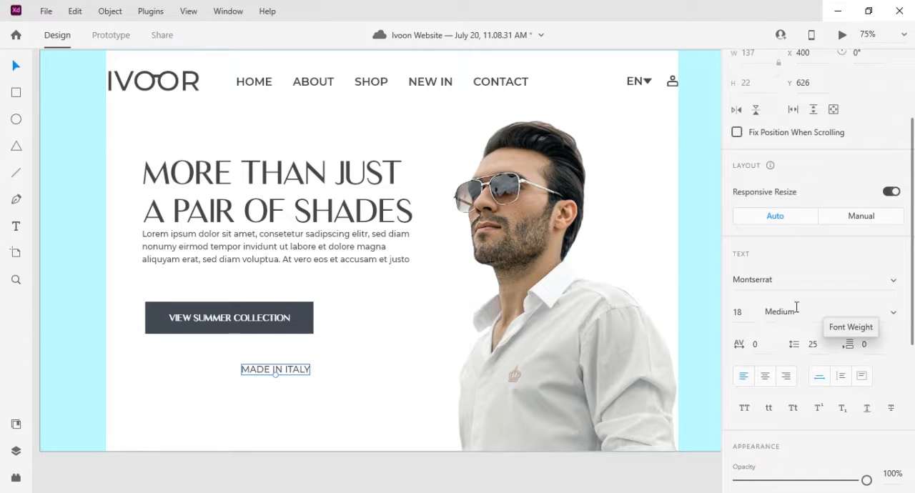
left_click(747, 311)
type("16")
key("Return")
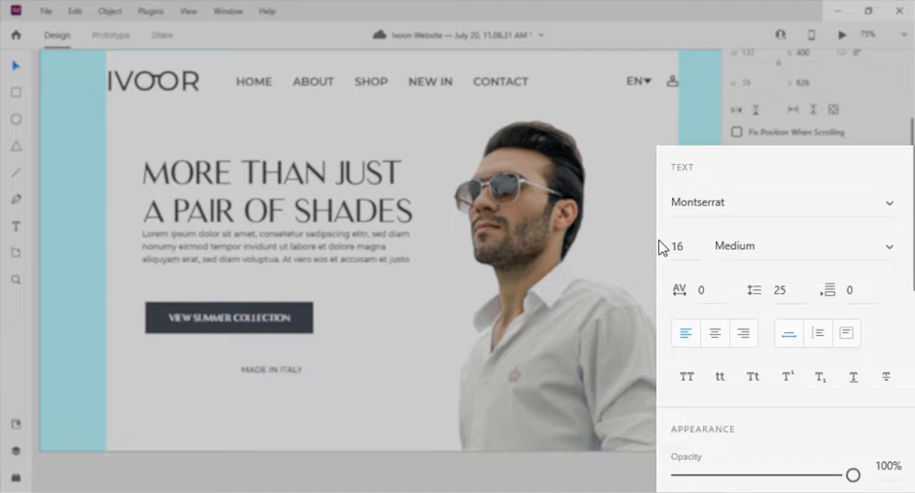
- Check the HOME menu item's font weight and change the MADE IN ITALY text to SemiBold
left_click(251, 82)
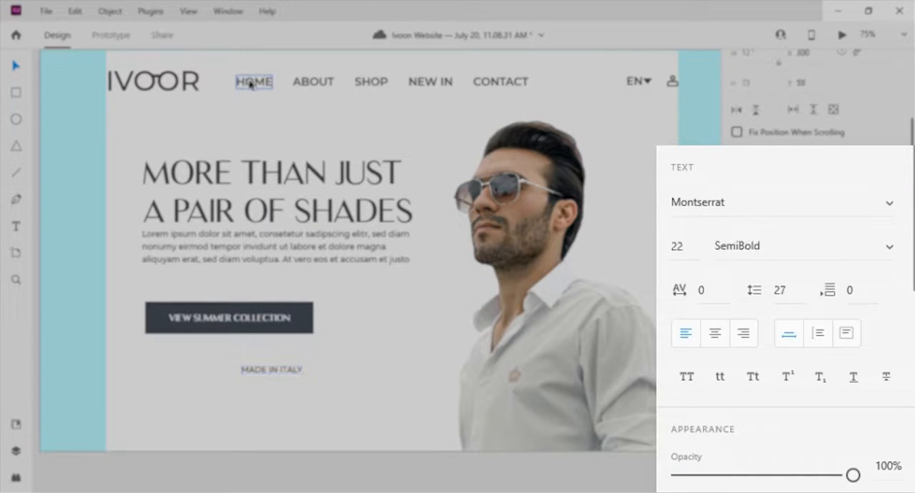
left_click(291, 371)
left_click(891, 247)
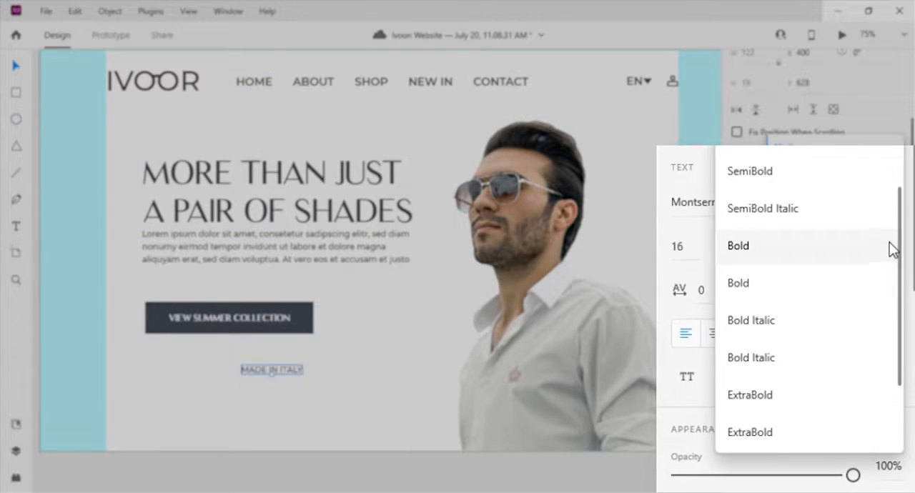
left_click(817, 187)
- Rotate the MADE IN ITALY text to -90° along the headline's left side and set its character spacing to 16
left_click_drag(281, 371, 110, 197)
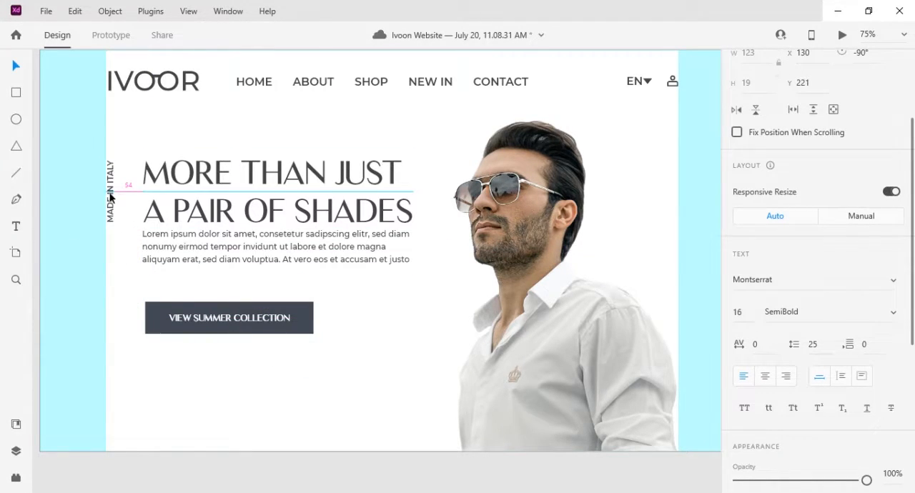
left_click(121, 348)
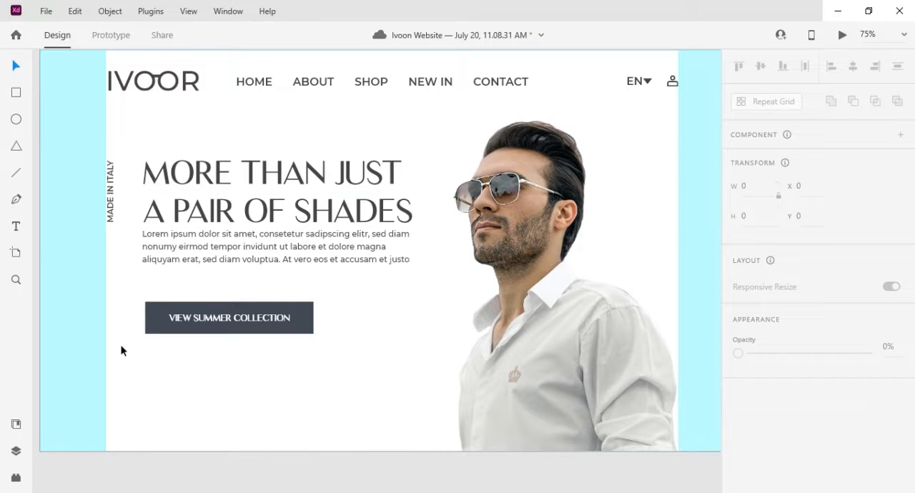
left_click(111, 194)
scroll(802, 324, "down", 4)
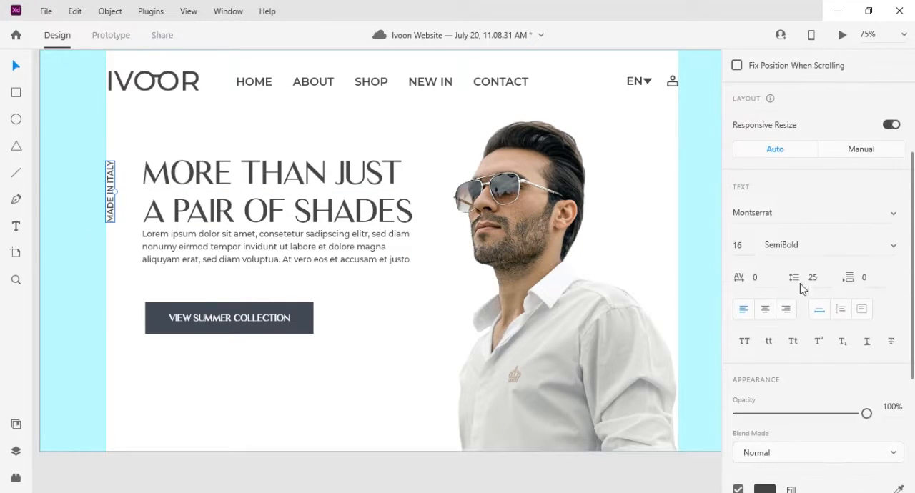
key("Return")
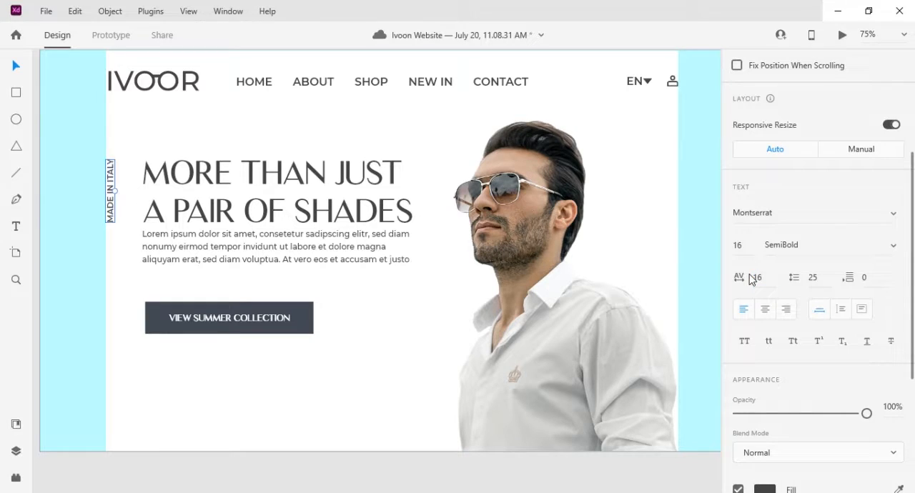
- Place a downward arrow below the vertical MADE IN ITALY text, beside the button, at X 118 and Y 500
left_click(117, 245)
left_click_drag(119, 248, 399, 236)
key("ctrl+minus")
key("ctrl+minus")
left_click_drag(249, 281, 525, 263)
key("ctrl+plus")
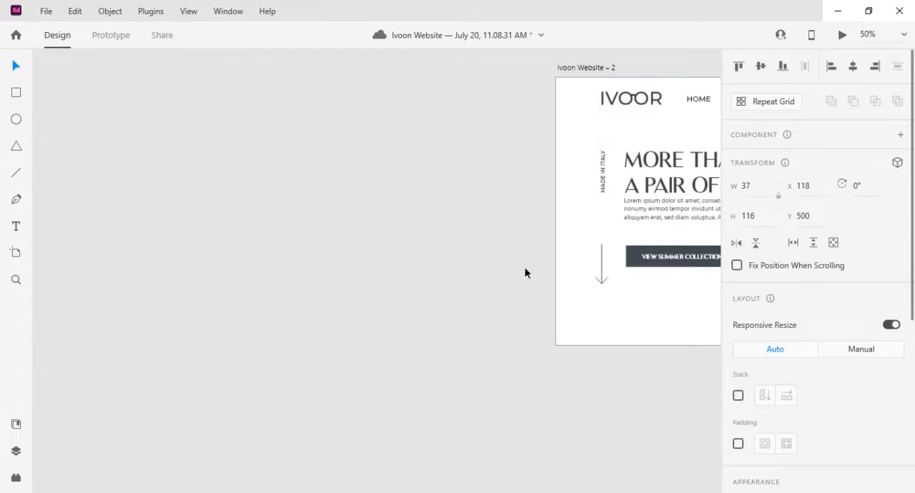
left_click_drag(568, 221, 222, 237)
left_click(268, 244)
key("ctrl+plus")
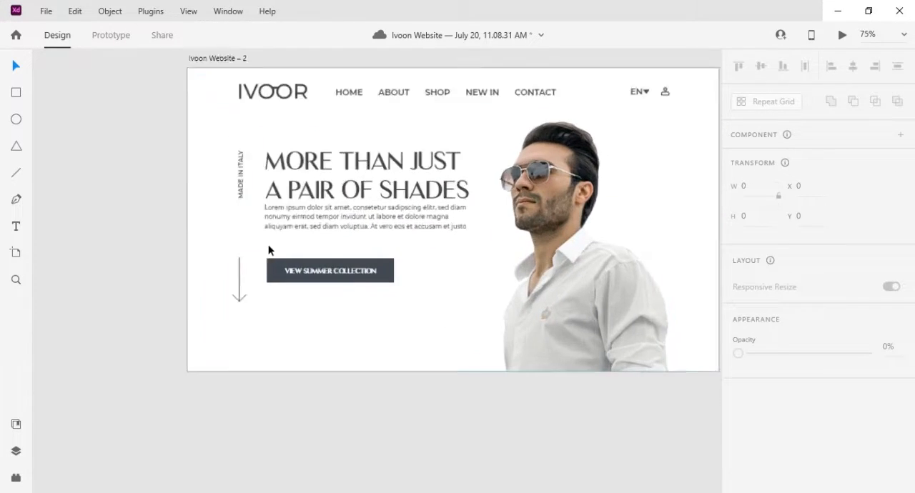
left_click_drag(189, 194, 297, 298)
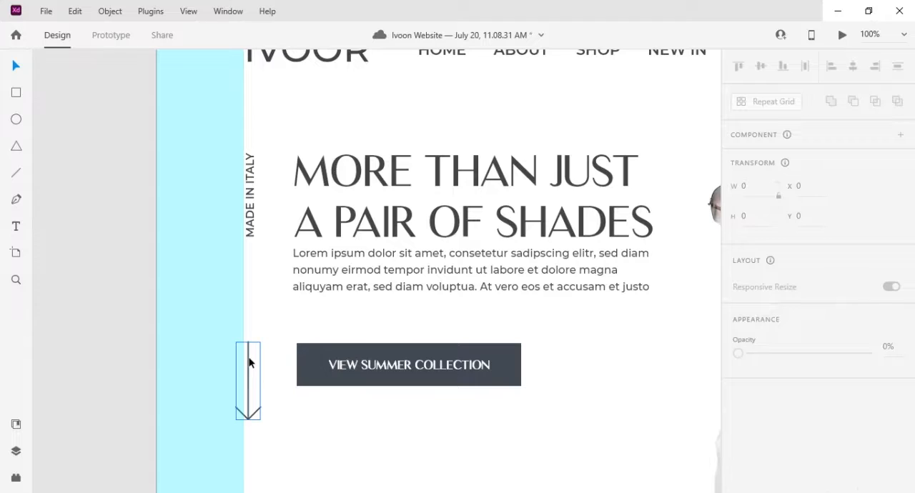
left_click(250, 359)
- Add the text 02 near the artboard's bottom edge, left of the man's photo, at about X 735 and Y 742
left_click_drag(428, 288, 209, 251)
left_click_drag(301, 312, 318, 159)
left_click(448, 322)
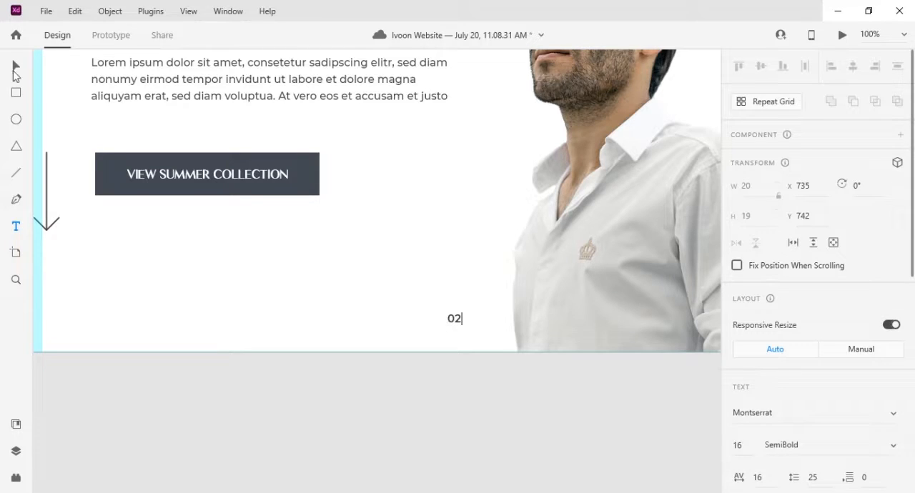
left_click(16, 68)
- Draw a short horizontal line about 34 px wide near the artboard's bottom edge, just below and left of the 02 text
left_click(16, 202)
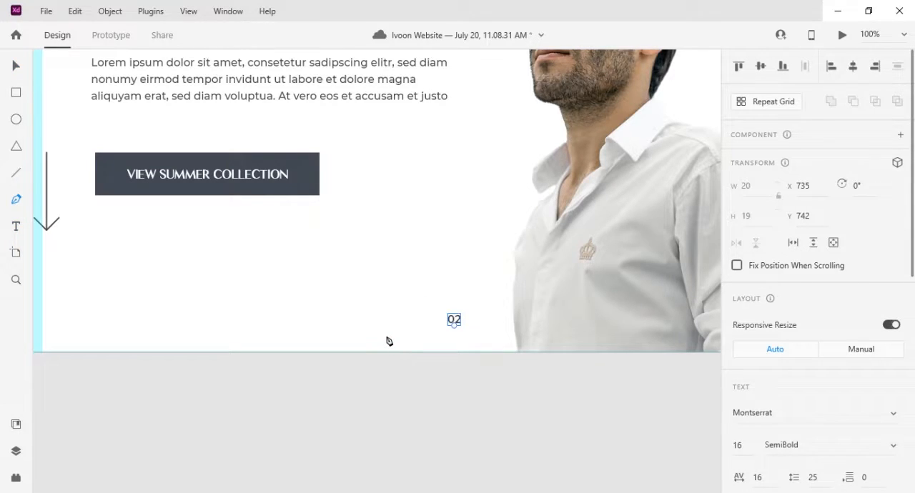
left_click(386, 337)
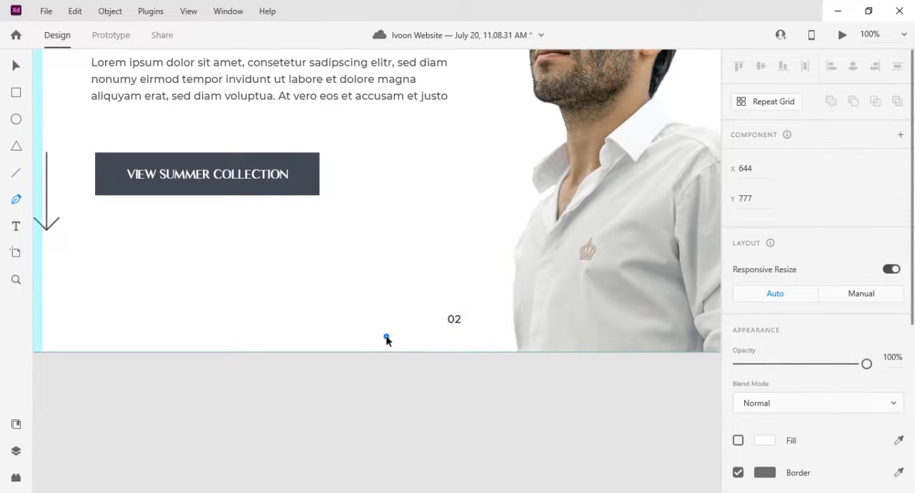
left_click(16, 66)
- Set the short line's border size to 3 and give it round caps
key("ctrl+equal")
scroll(804, 300, "down", 4)
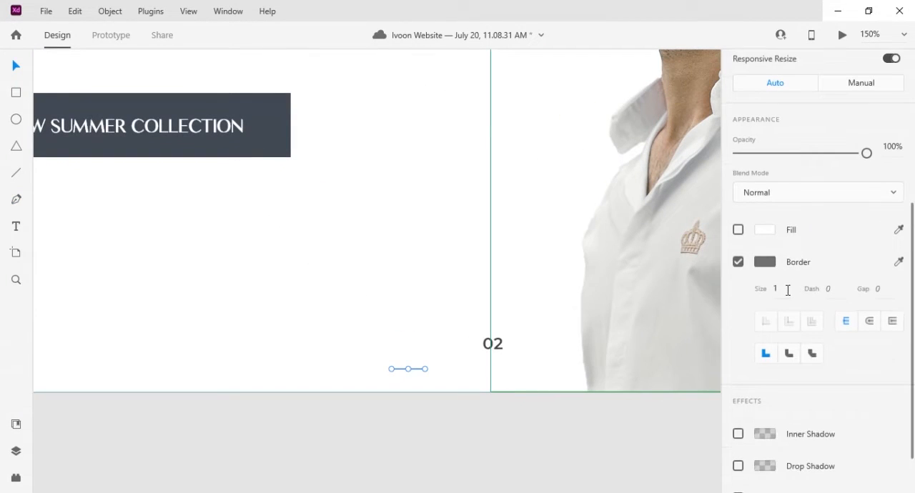
type("3")
key("Return")
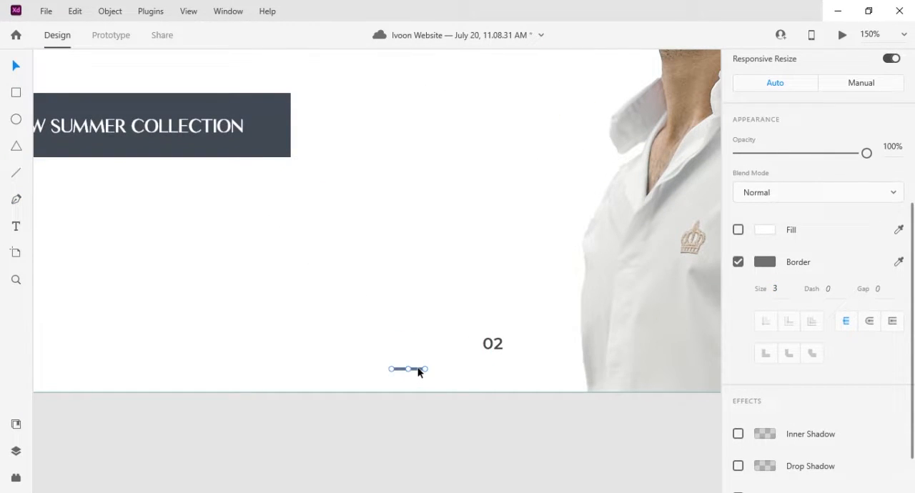
left_click(871, 322)
- Duplicate the short line into a row of three centred under the 02 text and distribute the lines evenly horizontally
left_click_drag(419, 370, 457, 350)
left_click_drag(497, 371, 492, 370)
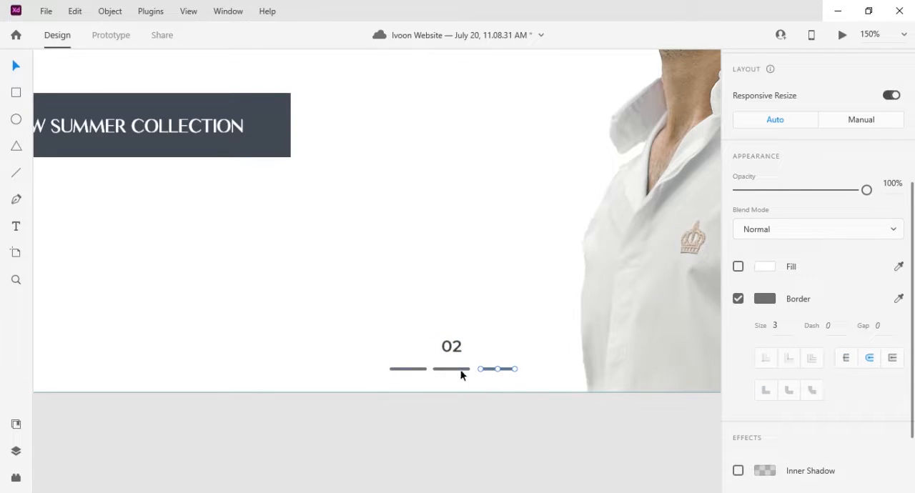
left_click(405, 370, "shift")
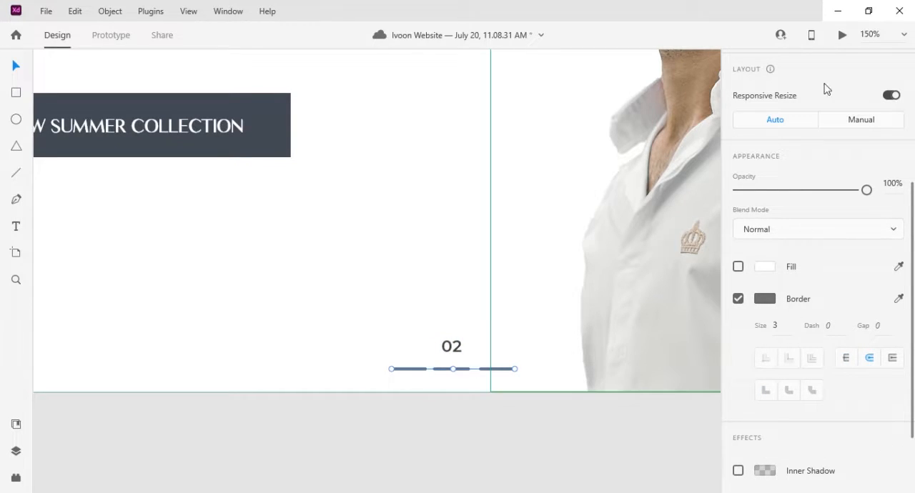
scroll(859, 281, "up", 3)
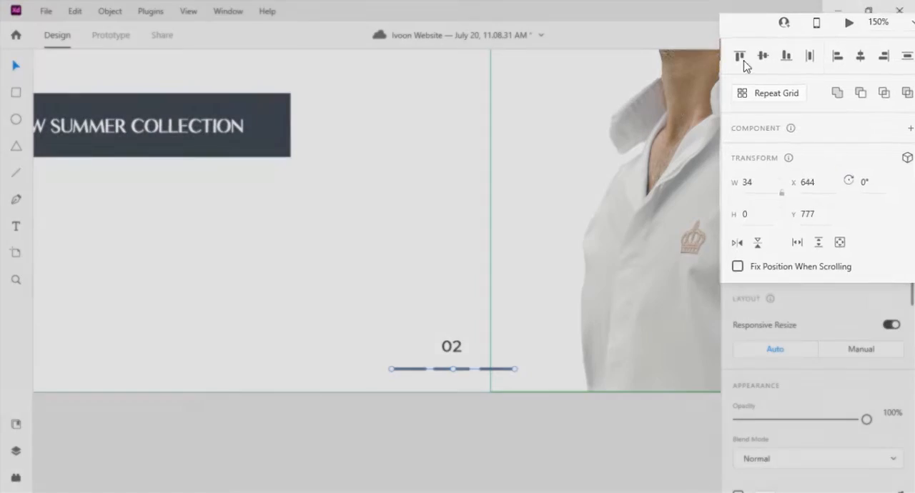
left_click(804, 67)
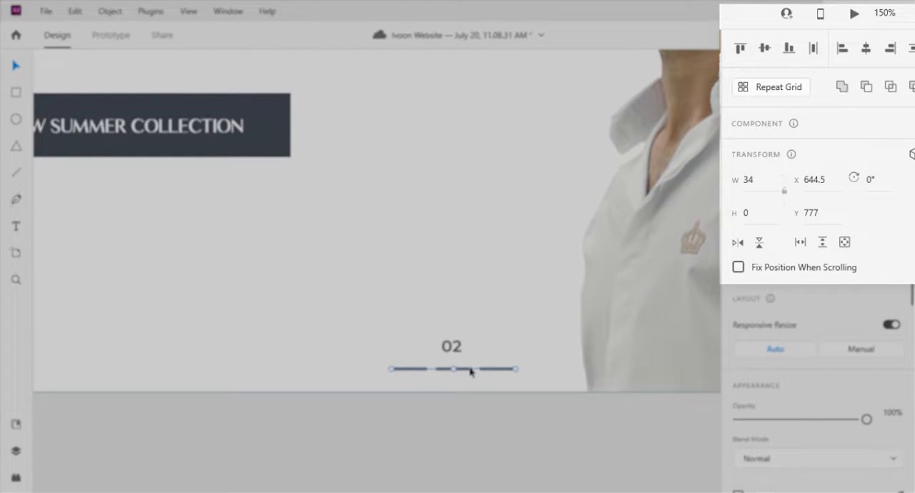
- Change the border colour of the two outer lines under 02 to light gray #BEBEBE
left_click(417, 369)
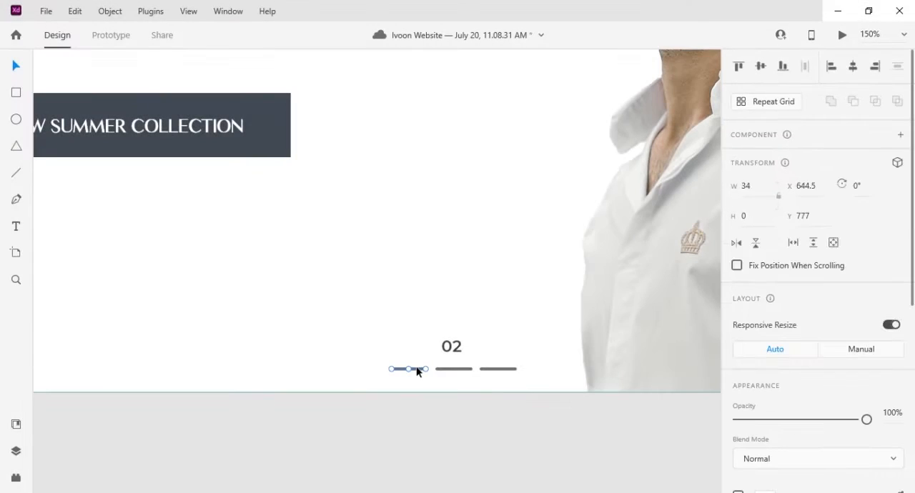
left_click(510, 368, "shift")
scroll(833, 411, "down", 4)
left_click(763, 330)
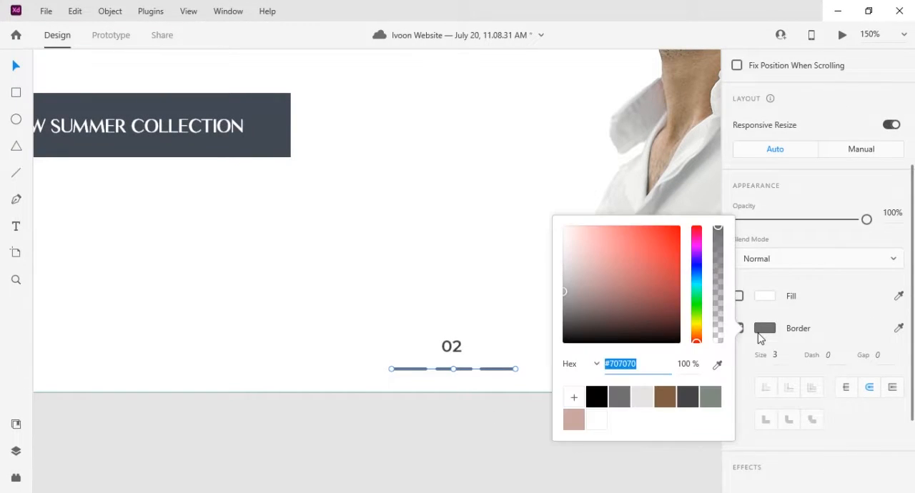
left_click(641, 397)
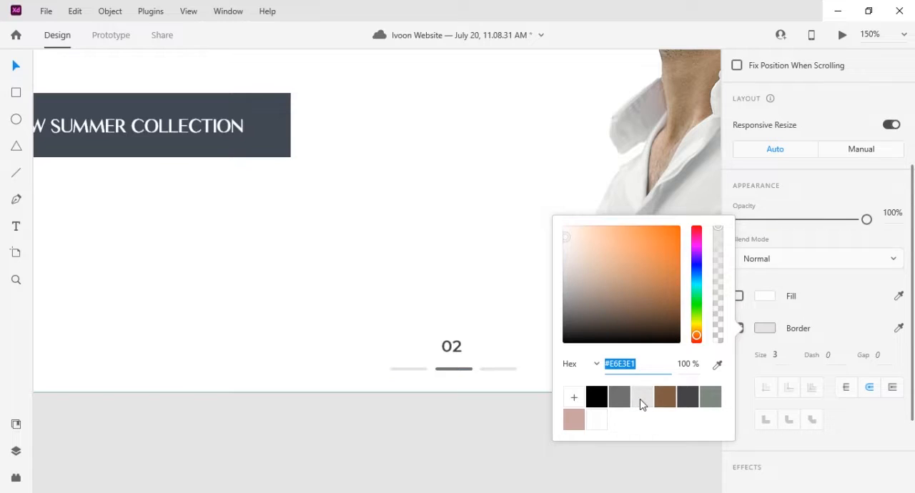
left_click(564, 264)
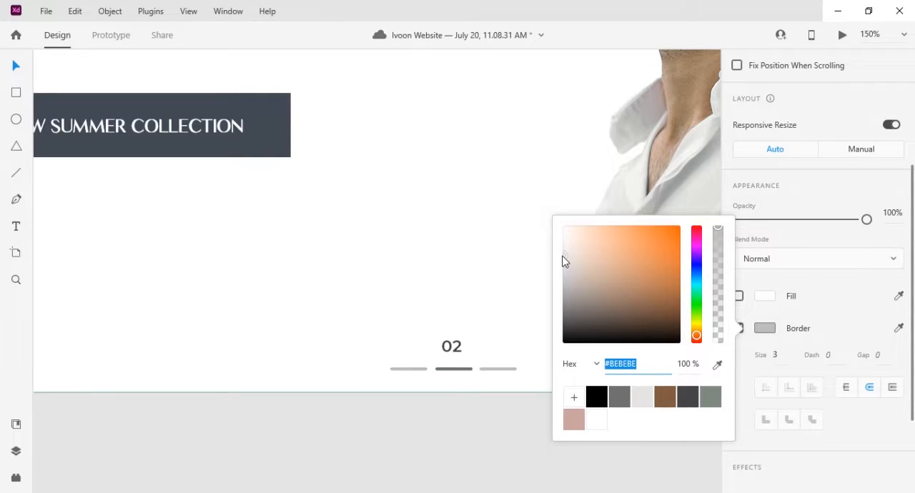
left_click(510, 286)
left_click(552, 355)
- Draw a large circle over the man's photo and remove its border
key("ctrl+0")
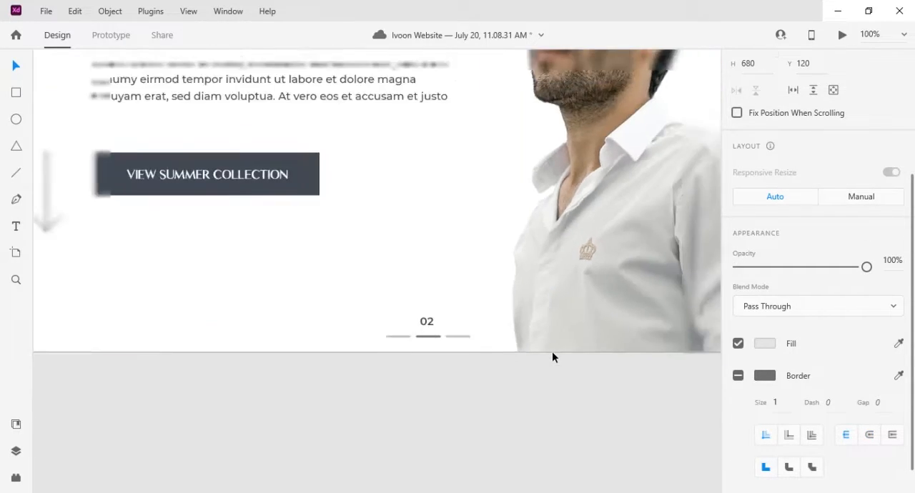
key("e")
left_click_drag(525, 252, 621, 351)
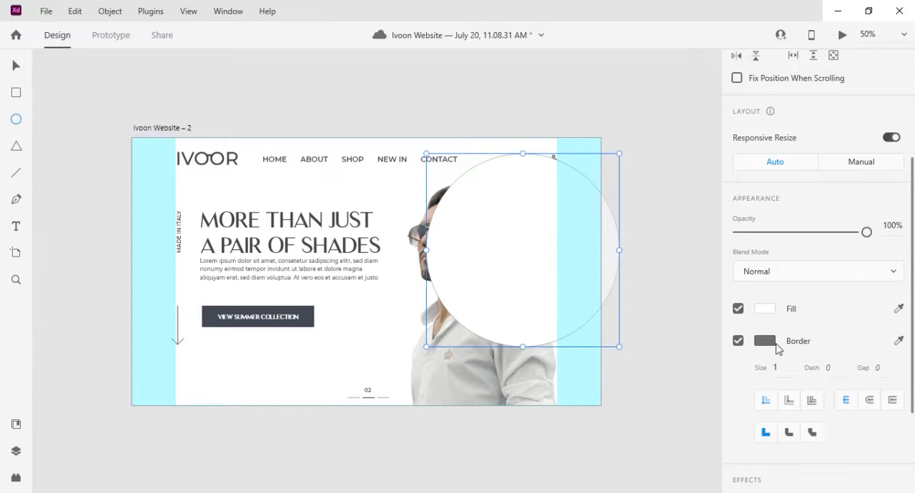
left_click(773, 347)
left_click(739, 341)
left_click(739, 341)
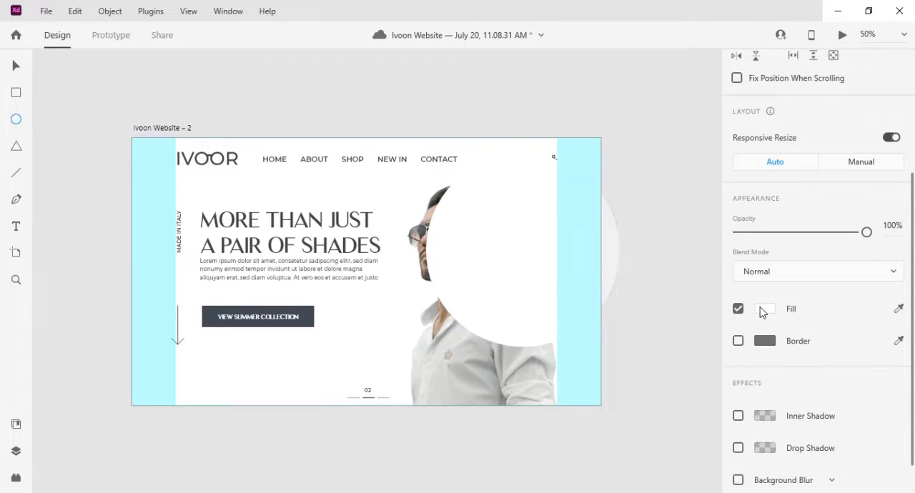
- Fill the circle with the dark colour #424953 sampled from the VIEW SUMMER COLLECTION button
left_click(765, 308)
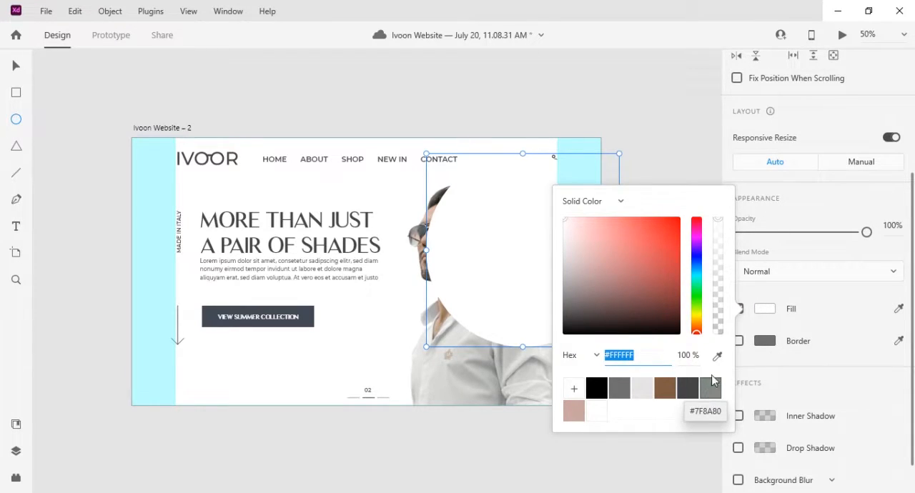
left_click(718, 355)
left_click(313, 322)
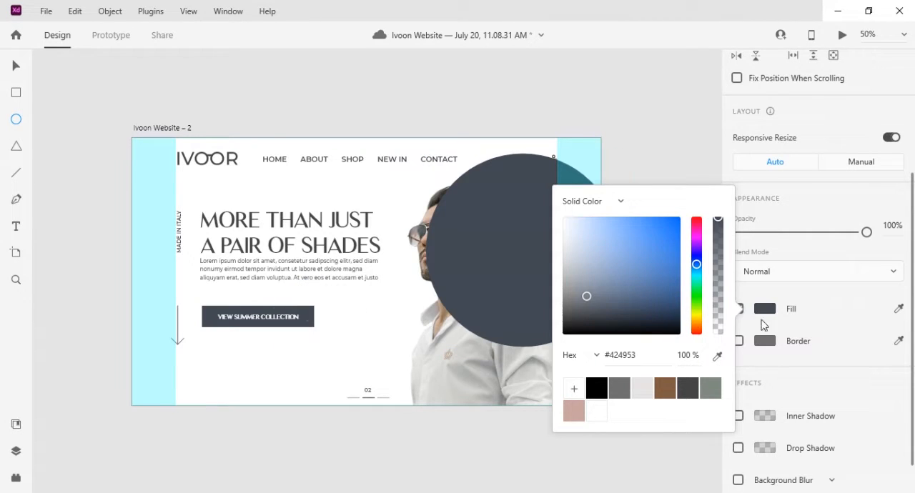
left_click(16, 66)
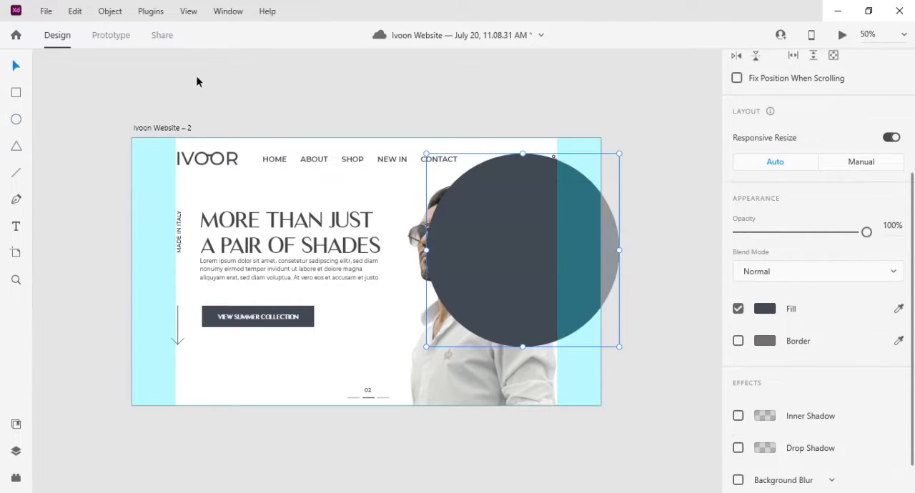
- Send the dark circle behind the man's photo and enlarge it to about 1016 px, extending past the artboard's right side
right_click(519, 240)
left_click(548, 362)
left_click_drag(619, 153, 557, 221)
left_click_drag(617, 117, 655, 105)
left_click_drag(567, 199, 590, 215)
- Change the CONTACT menu item's fill to white
key("ctrl+1")
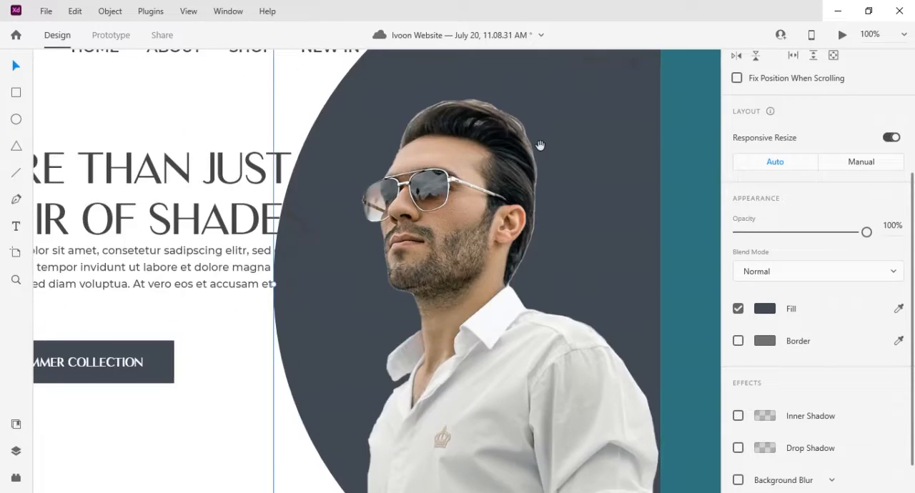
left_click_drag(540, 145, 424, 314)
left_click(329, 222)
scroll(810, 361, "down", 3)
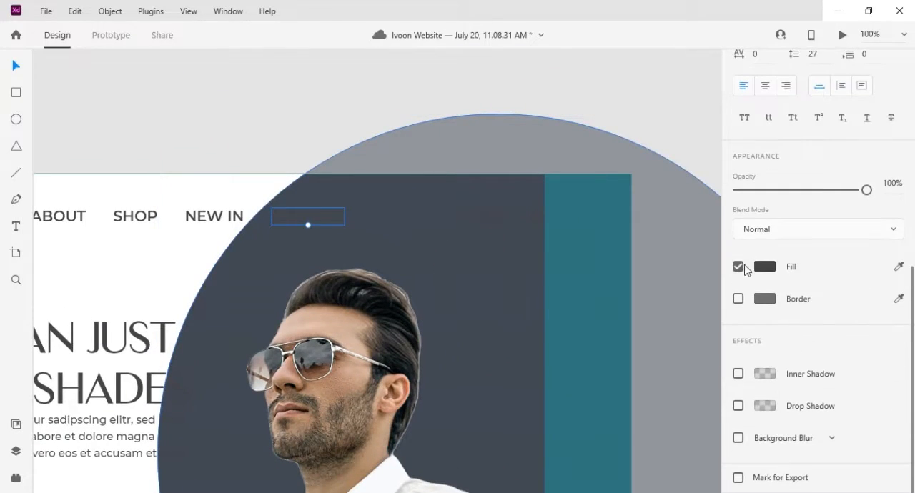
left_click(766, 266)
left_click(617, 333)
- Change the fill of the EN language label and its arrow to white
left_click(489, 217)
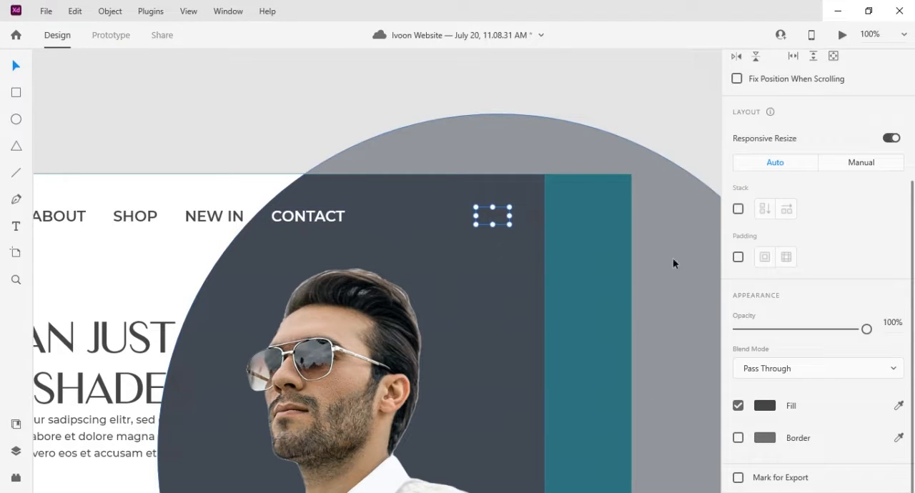
left_click(765, 405)
left_click(618, 446)
- Change the header's user icon border colour to white
left_click(536, 218)
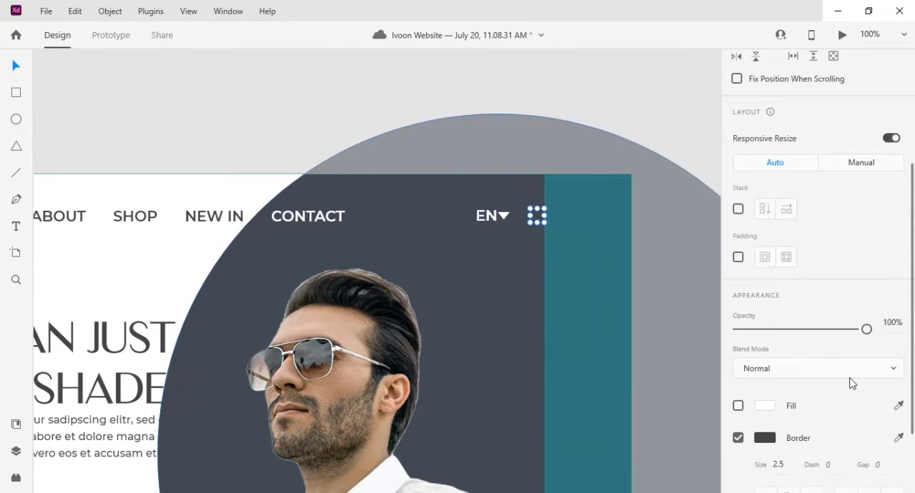
left_click(764, 410)
left_click(764, 440)
left_click(764, 441)
left_click(765, 441)
left_click(596, 471)
left_click(255, 168)
- Copy the dark circle, headline and paragraph together onto the empty canvas to the left of the artboard
scroll(404, 184, "down", 5)
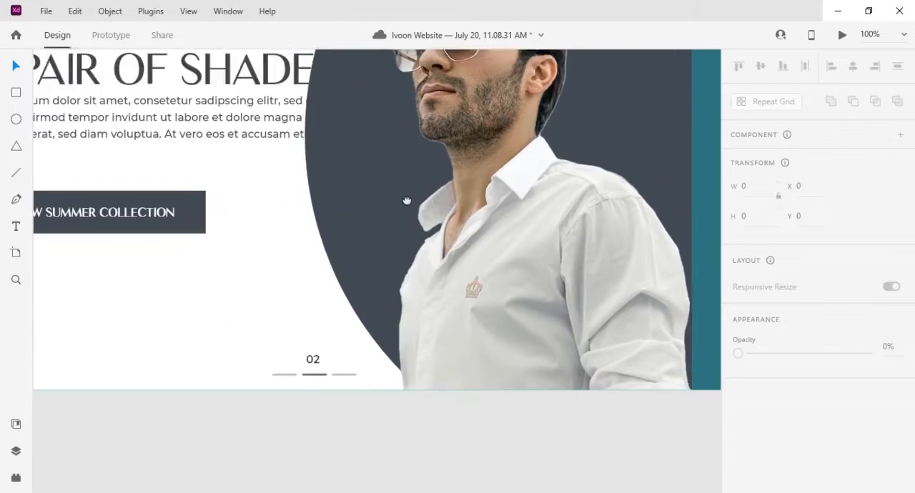
scroll(404, 184, "up", 4)
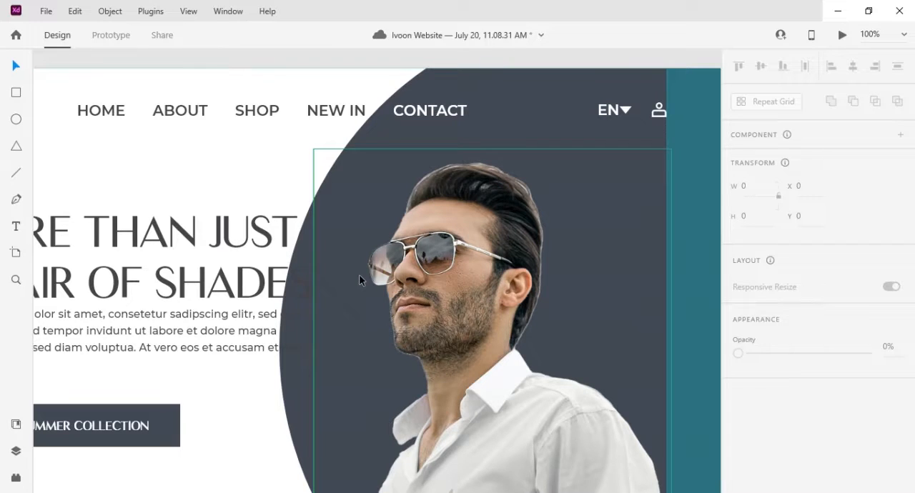
key("ctrl+0")
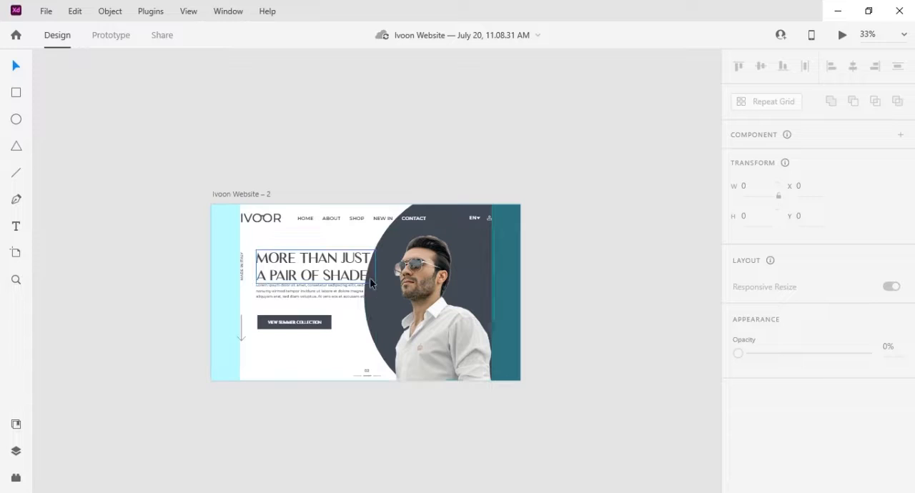
scroll(370, 278, "up", 3)
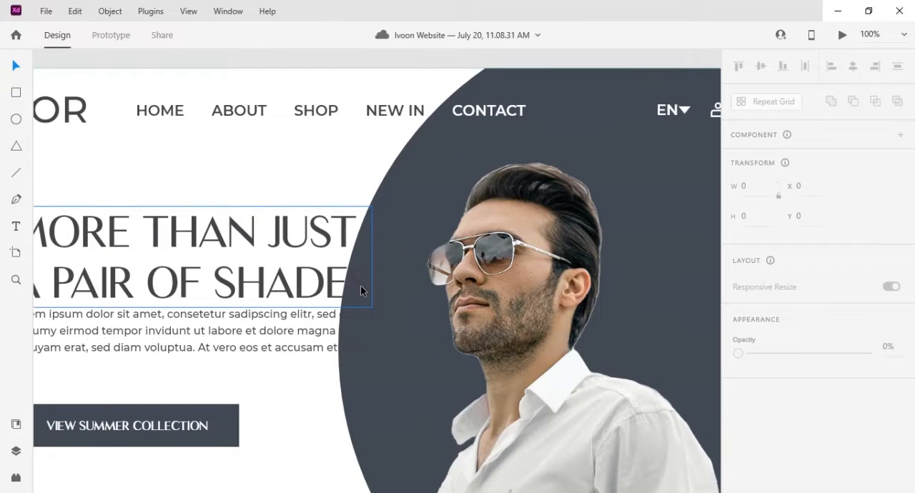
scroll(363, 281, "down", 2)
scroll(360, 290, "down", 1)
left_click(495, 201)
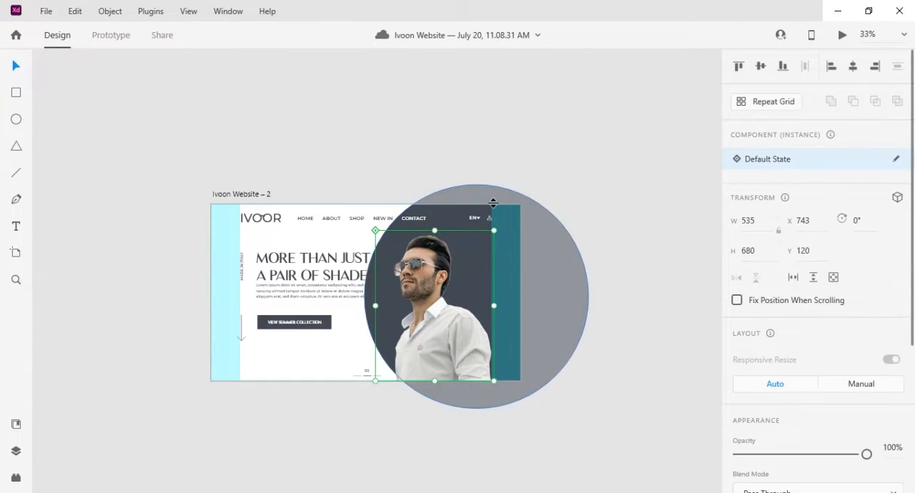
left_click(311, 266, "shift")
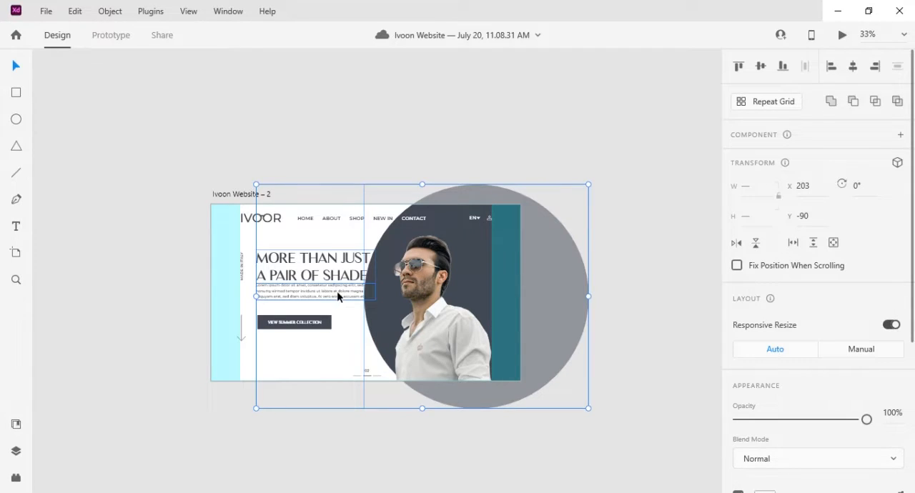
left_click_drag(484, 195, 91, 171)
left_click_drag(233, 306, 550, 331)
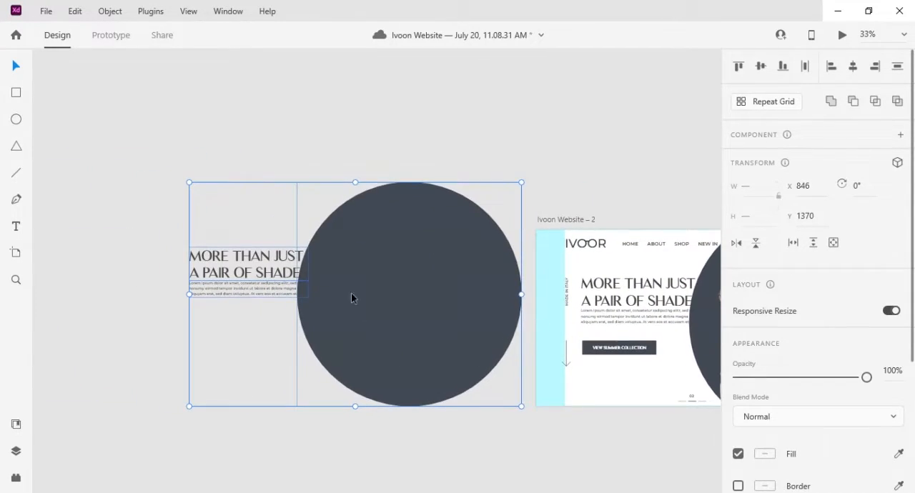
- Change the copied circle's fill to white #FFFFFF
key("ctrl+plus")
key("ctrl+plus")
left_click_drag(300, 287, 376, 246)
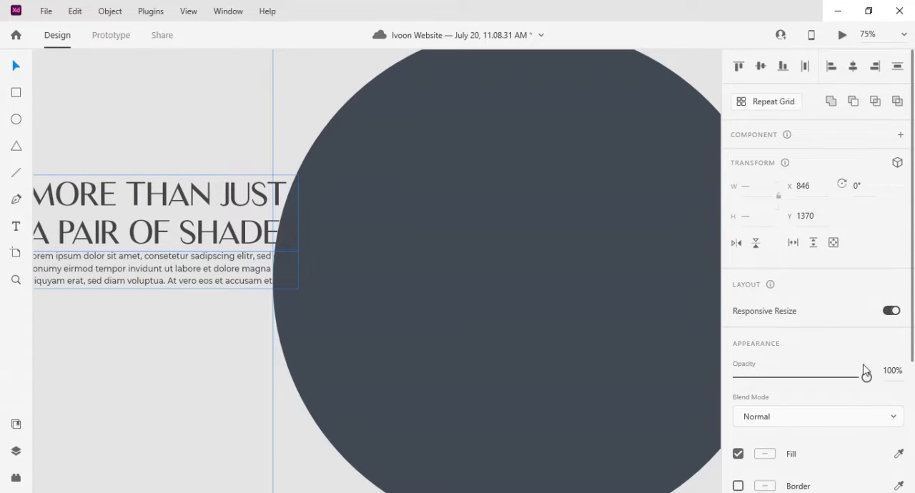
key("ctrl+minus")
left_click(198, 137)
left_click(504, 224)
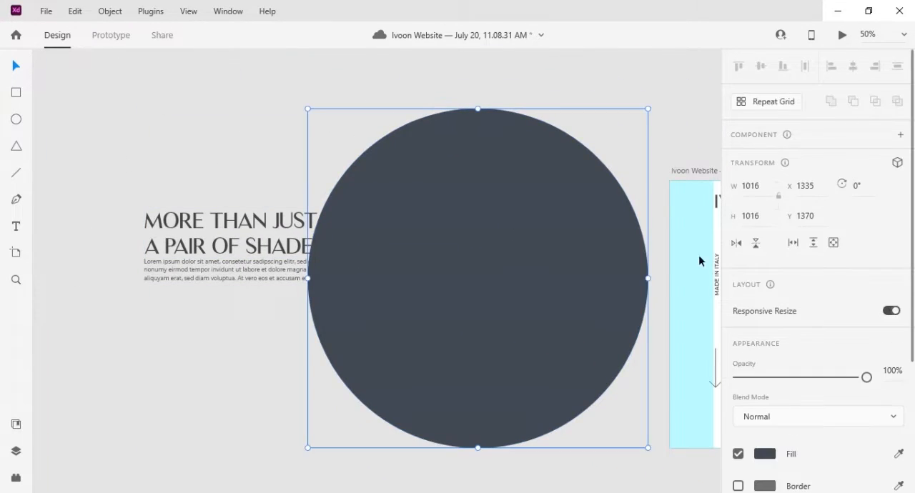
scroll(780, 272, "down", 3)
left_click(768, 267)
left_click(603, 365)
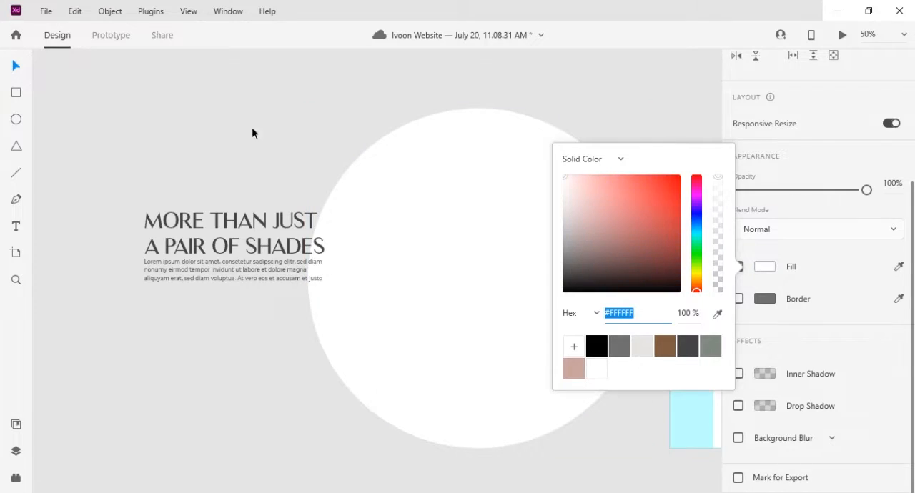
left_click(252, 129)
- Bring the white circle in front of the copied headline and paragraph and use it to mask both texts
right_click(446, 245)
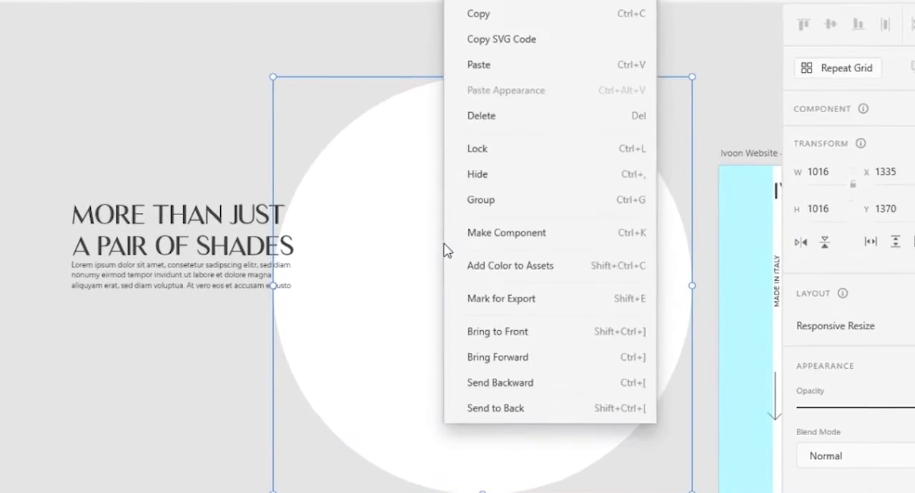
left_click(505, 296)
left_click_drag(192, 141, 372, 321)
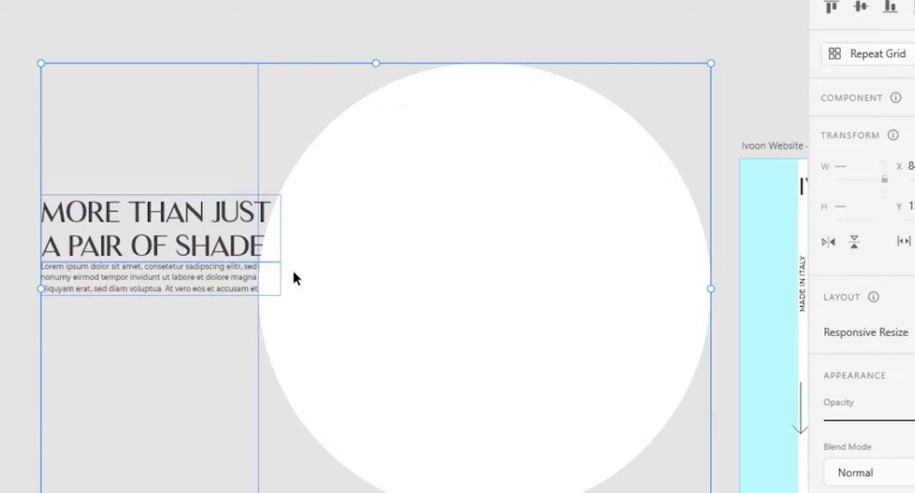
right_click(293, 270)
left_click(333, 198)
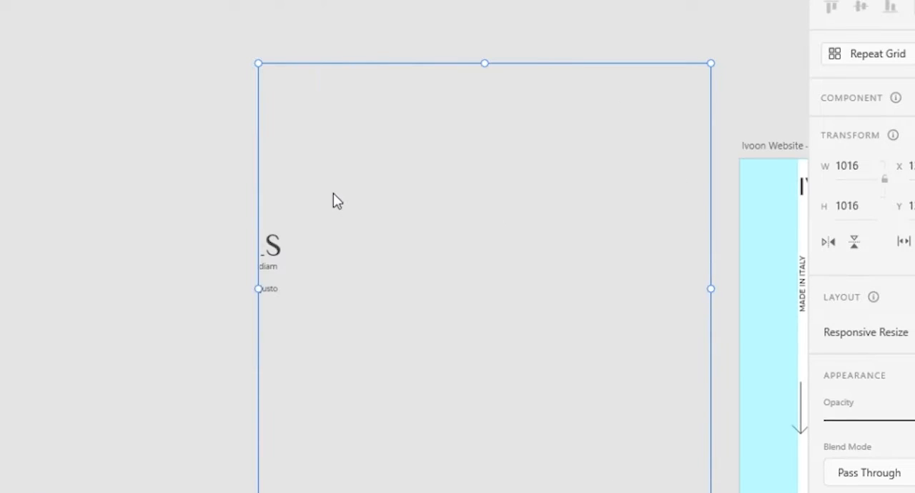
- Change the fill of the masked headline copy to white #FFFFFF
double_click(278, 252)
left_click(278, 275, "shift")
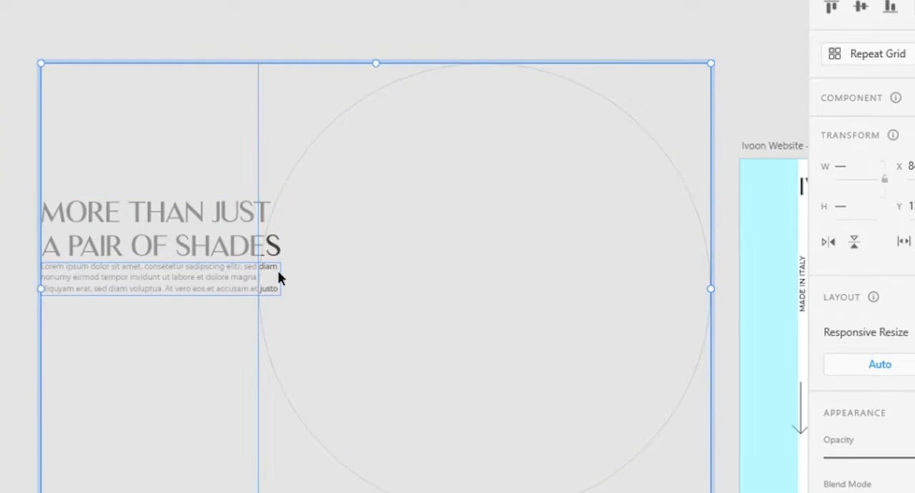
scroll(864, 301, "down", 4)
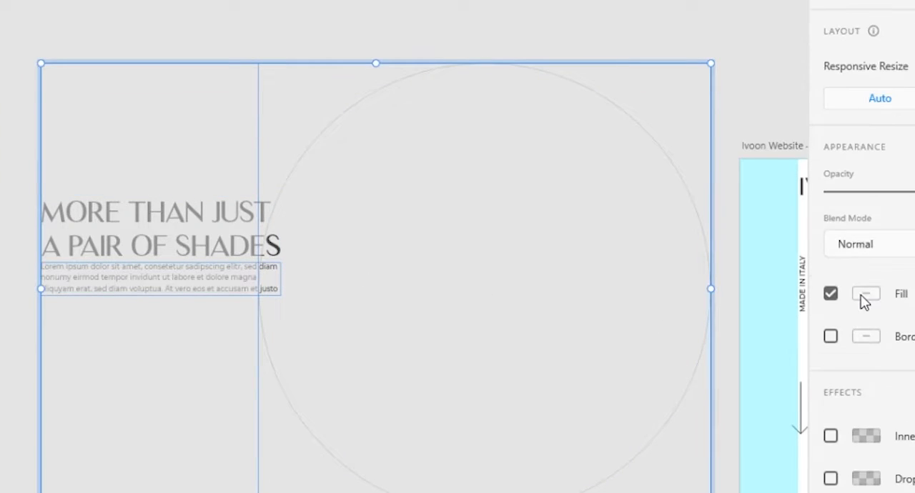
double_click(268, 248)
scroll(858, 286, "down", 4)
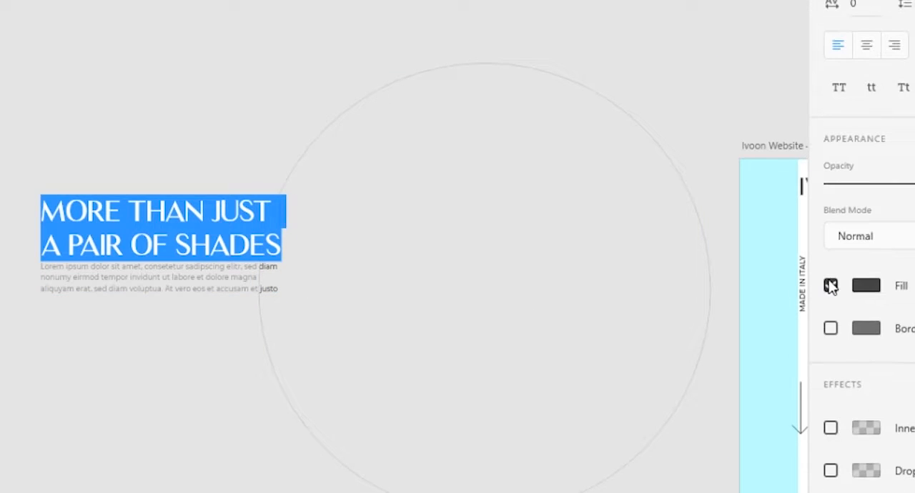
left_click(865, 286)
left_click(645, 408)
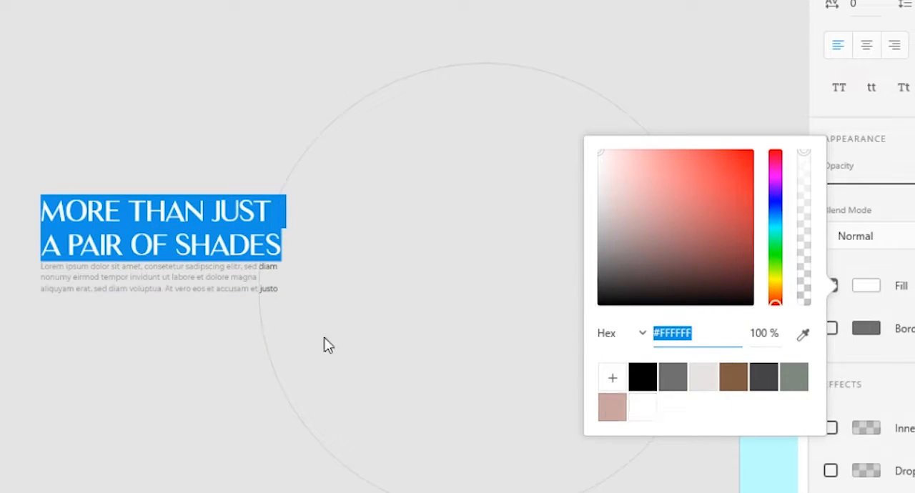
key("Escape")
- Change the fill of the masked paragraph copy to white
left_click(272, 287)
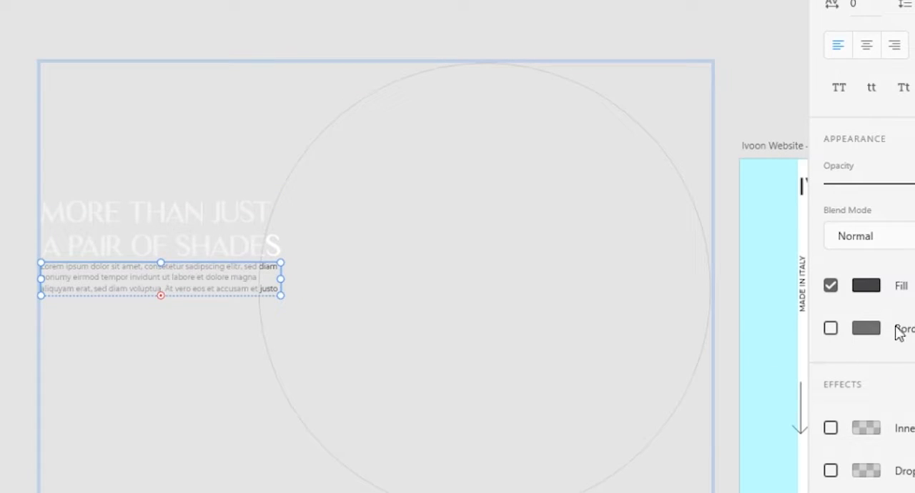
left_click(867, 286)
left_click(641, 407)
left_click(440, 194)
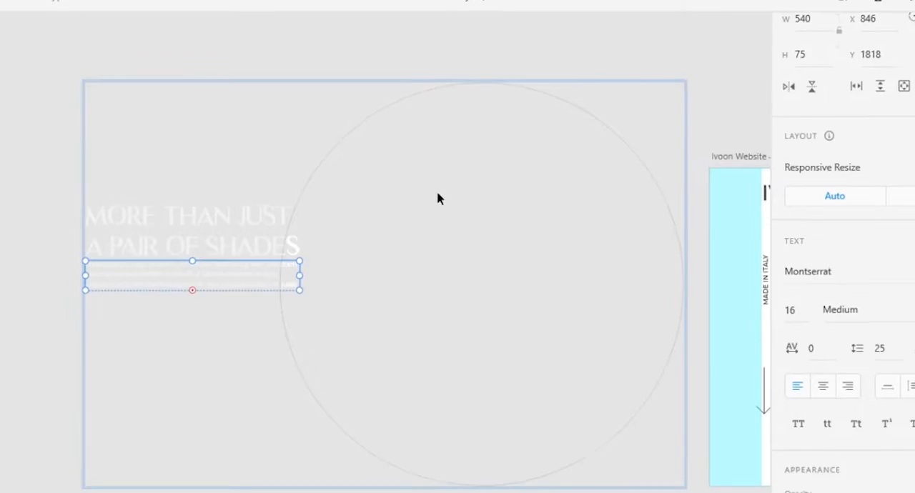
left_click(437, 191)
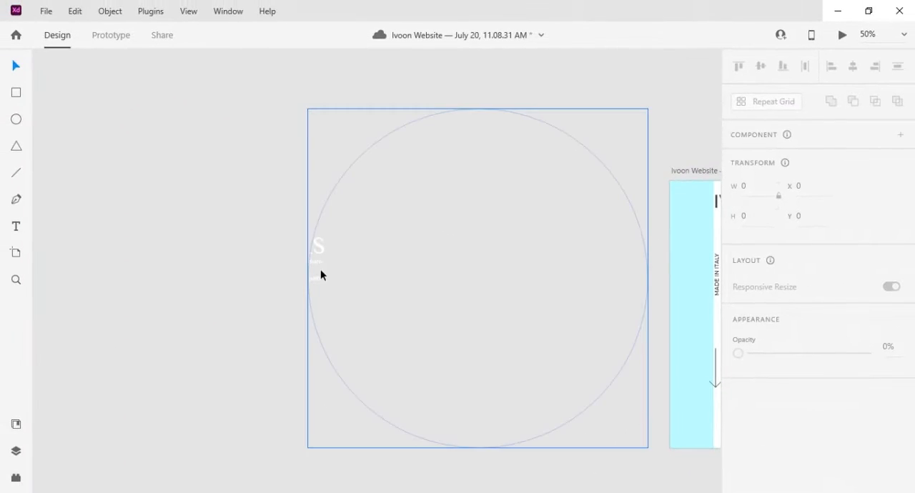
- Move the masked white text group from the empty canvas onto the artboard, roughly over the dark circle
left_click(317, 264)
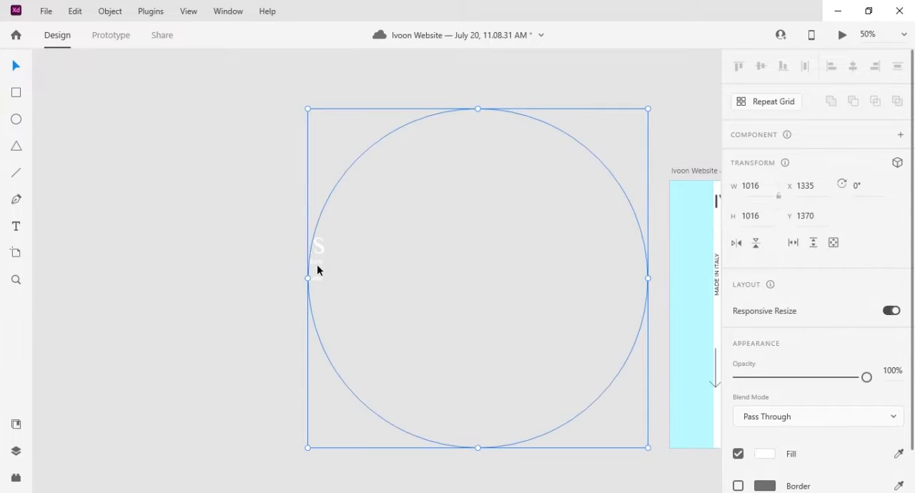
key("ctrl+minus")
left_click_drag(549, 339, 412, 331)
left_click_drag(210, 256, 498, 265)
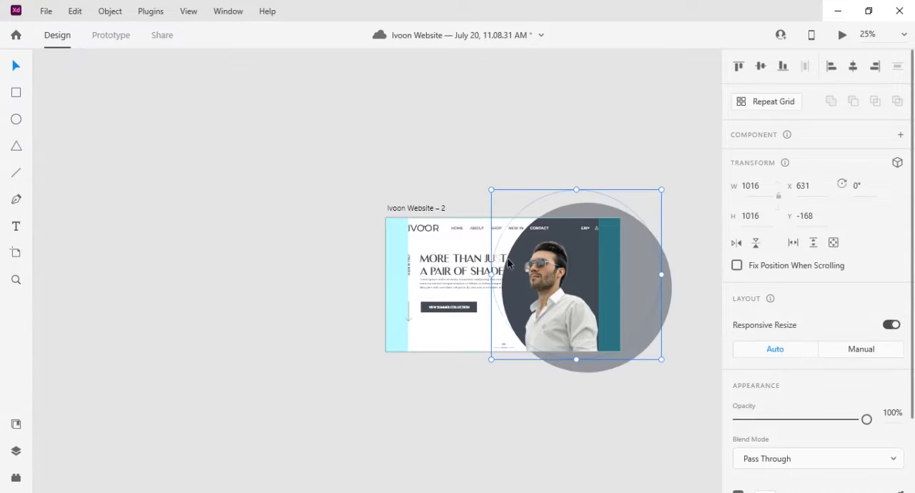
left_click(606, 203)
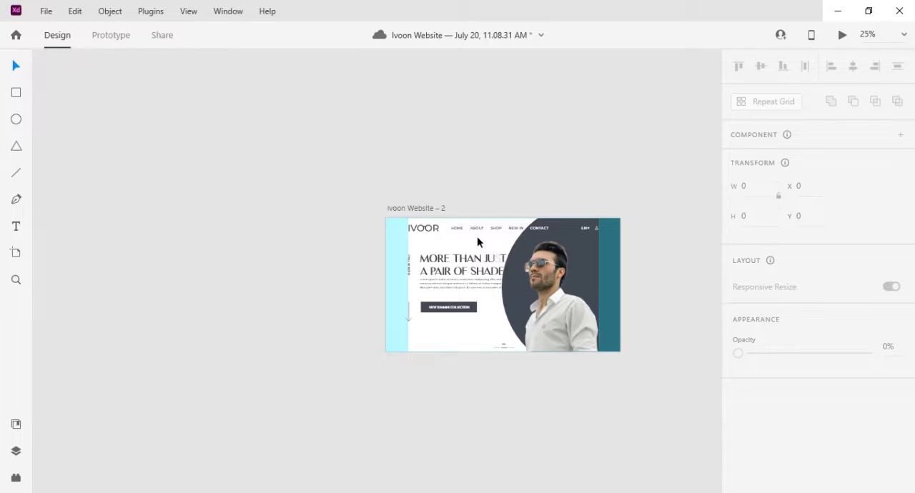
- Align the masked white text exactly over the original headline and paragraph, at X 692, Y -90
key("ctrl+equal")
key("ctrl+equal")
left_click_drag(713, 232, 254, 257)
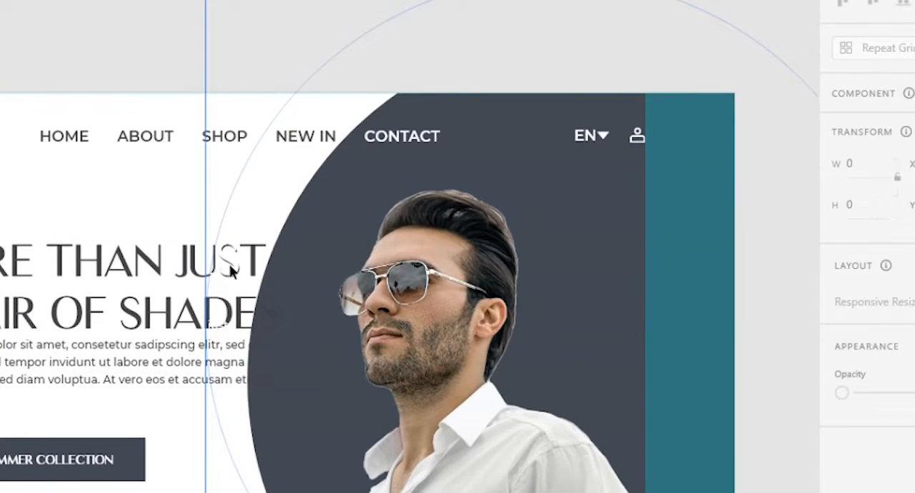
left_click(283, 262)
left_click_drag(221, 230, 263, 289)
left_click_drag(526, 109, 438, 21)
left_click_drag(276, 370, 285, 267)
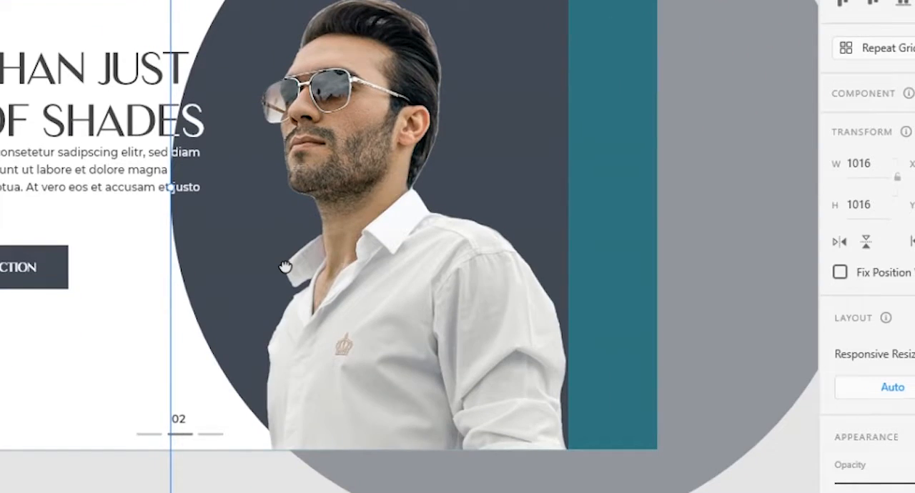
left_click_drag(313, 165, 497, 298)
left_click_drag(455, 417, 460, 328)
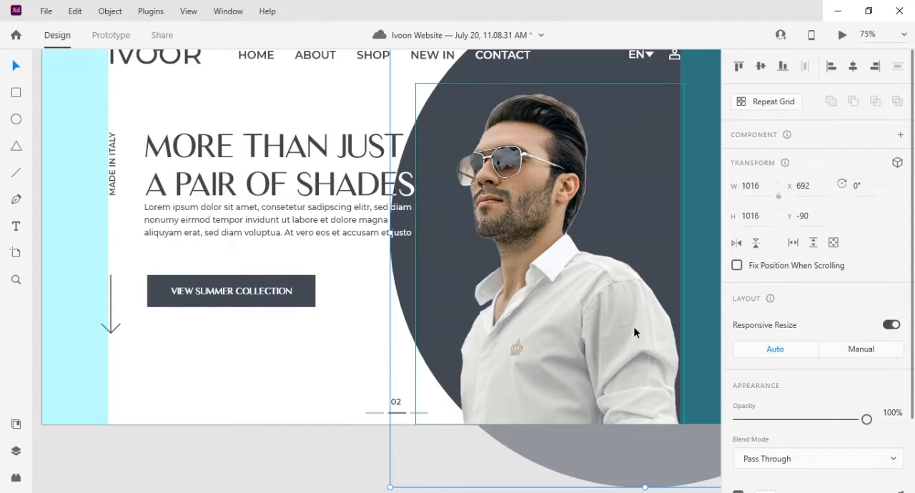
- Scale the model image down to 519 × 660 and lower it onto the artboard's bottom edge at Y 140
left_click(593, 363)
mouse_move(412, 80)
left_mouse_down()
mouse_move(391, 54)
mouse_move(420, 89)
left_mouse_up()
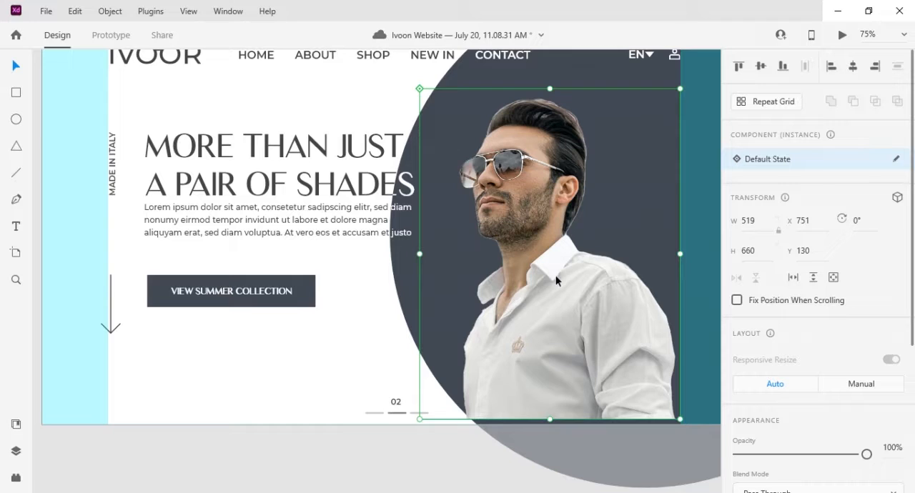
left_click_drag(553, 314, 554, 318)
left_click_drag(492, 147, 506, 173)
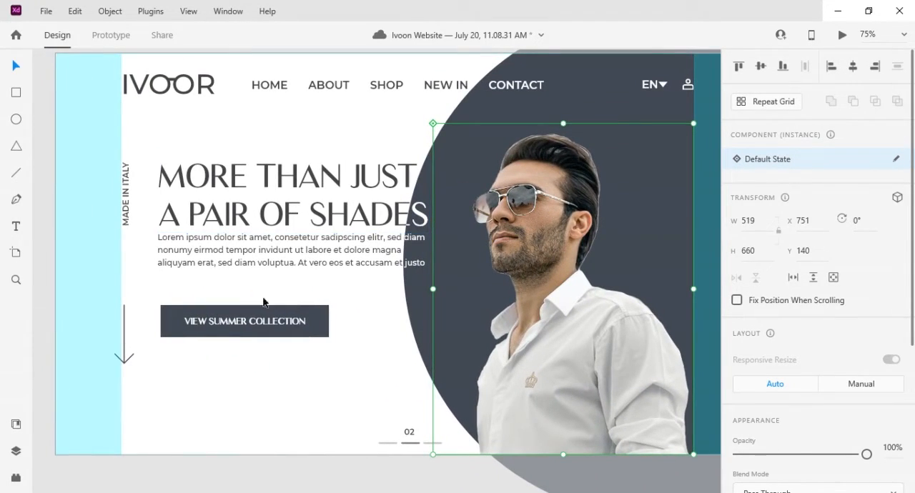
- Try moving the VIEW SUMMER COLLECTION button and the paragraph slightly lower, and undo both moves
left_click(255, 323)
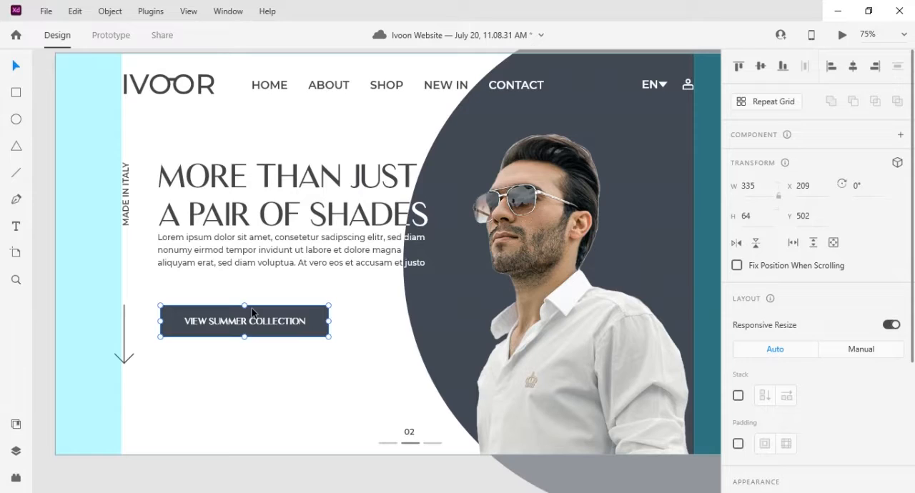
left_click_drag(252, 313, 251, 323)
left_click_drag(251, 241, 250, 248)
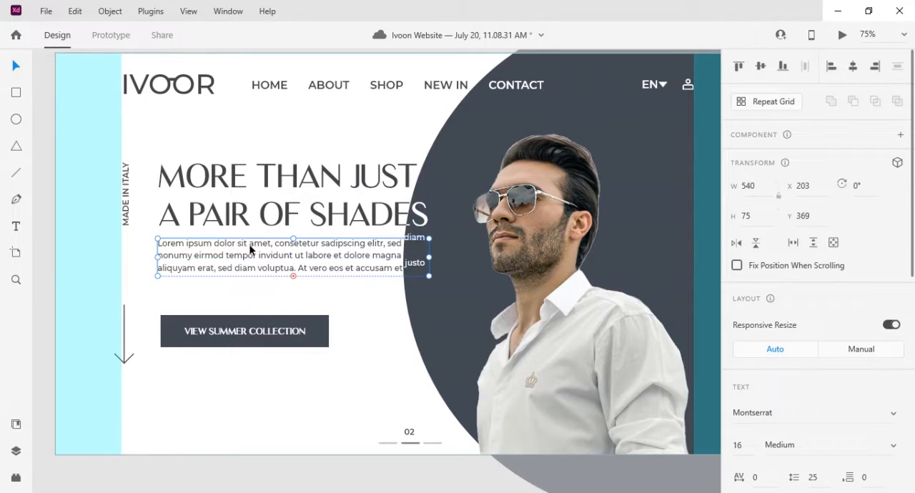
key("ctrl+z")
key("ctrl+z")
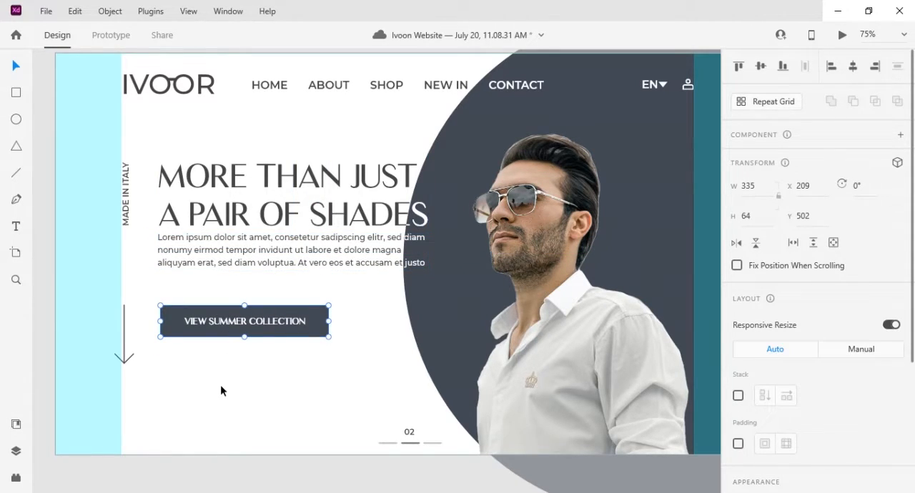
- Group the three slide indicator lines with the number 02 above them
left_click_drag(364, 418, 439, 447)
left_click(366, 420)
left_click(410, 443)
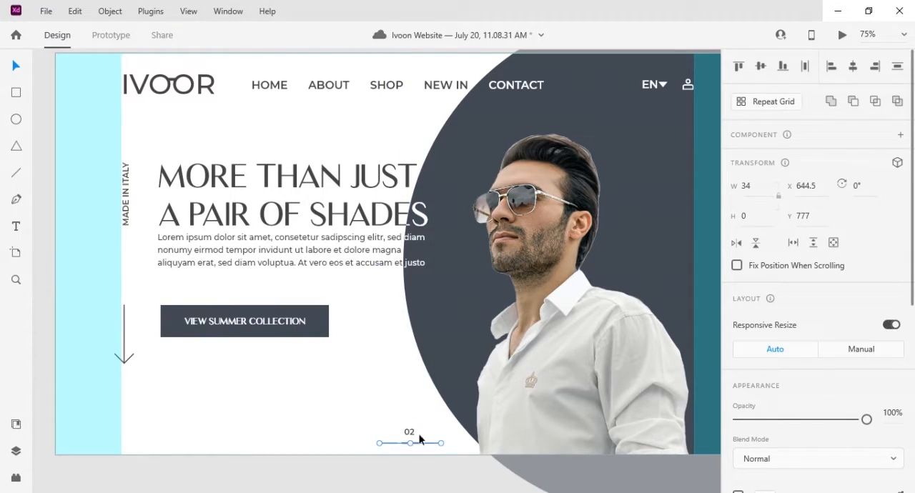
left_click(414, 436, "shift")
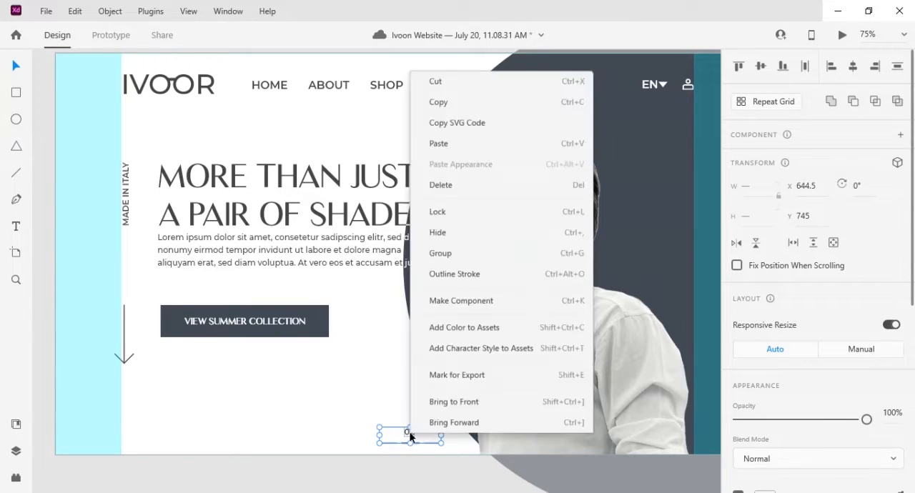
right_click(409, 434)
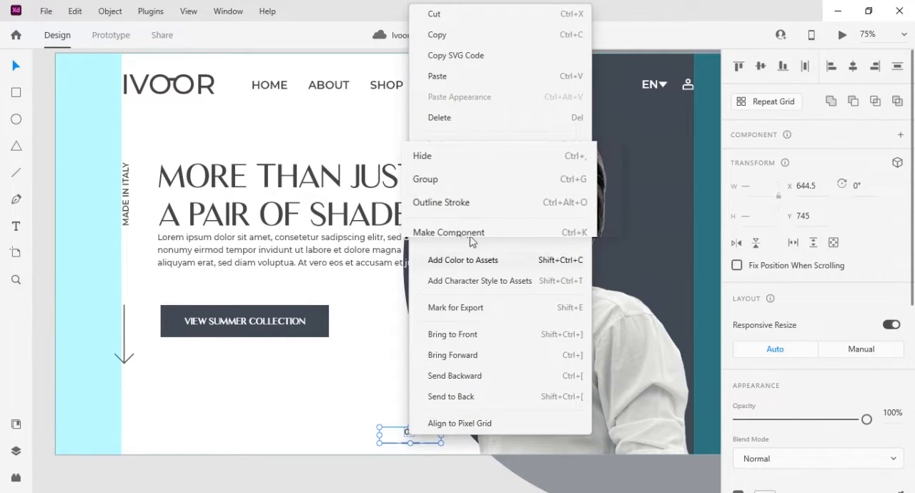
left_click(419, 182)
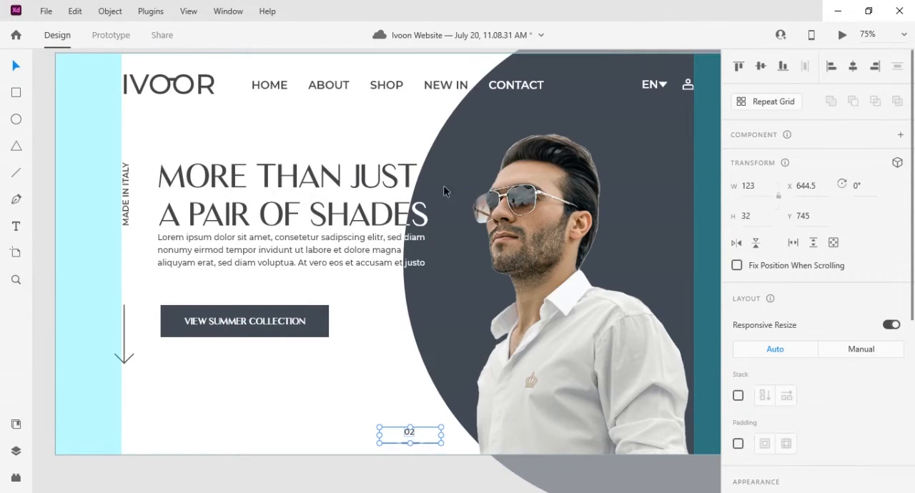
- Rename the new slide indicator group to Pagination in the layer list
left_click(16, 451)
double_click(74, 136)
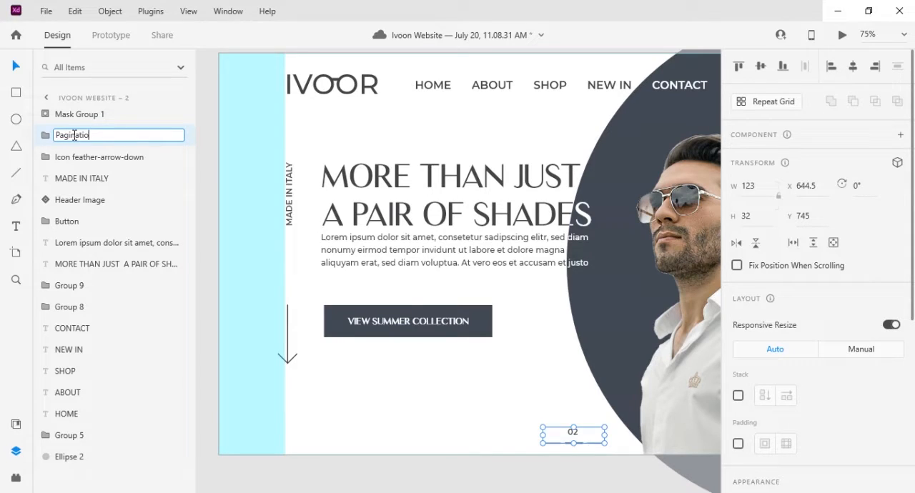
key("Return")
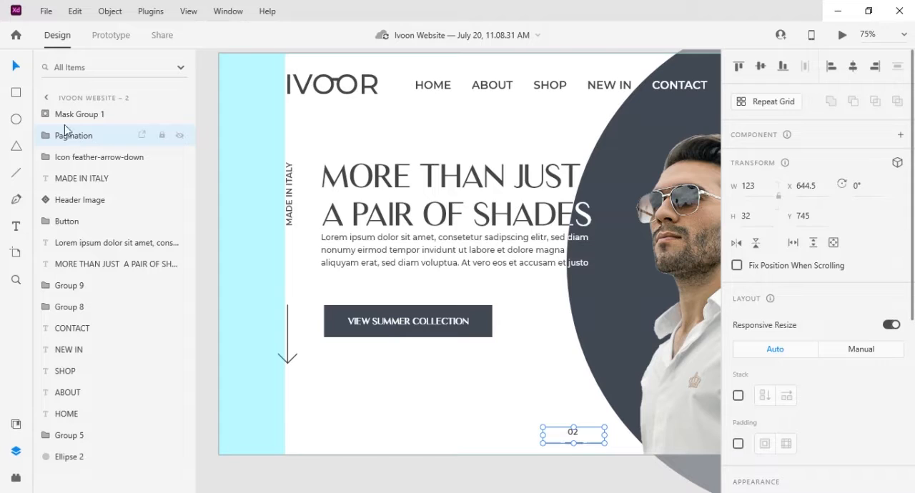
left_click(400, 385)
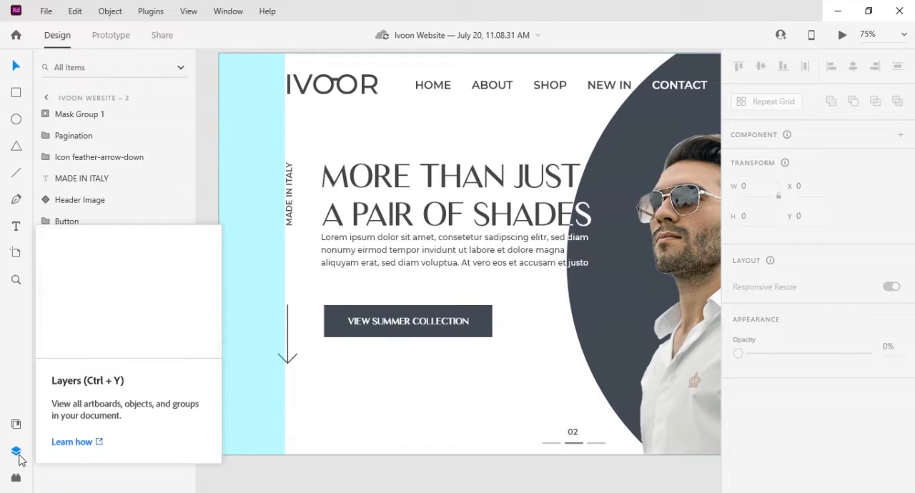
left_click(17, 453)
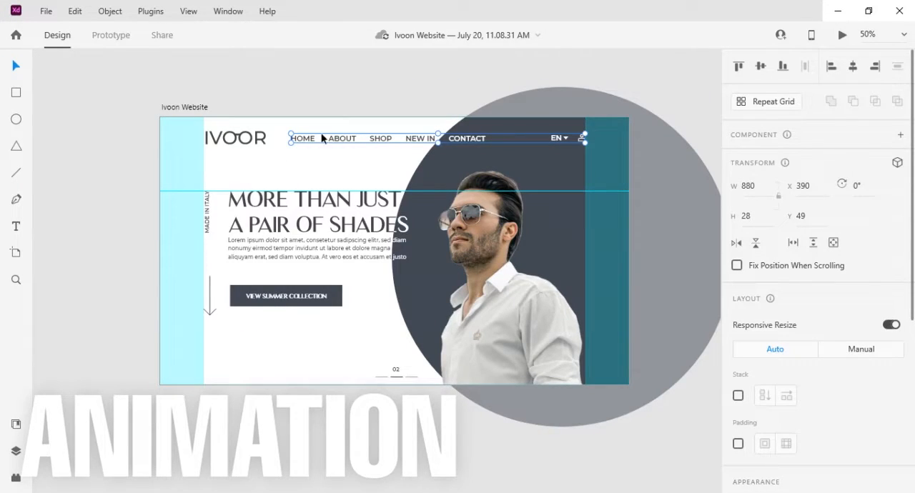
- Group the headline, paragraph and vertical MADE IN ITALY text together on the Ivoon Website artboard
left_click(270, 253)
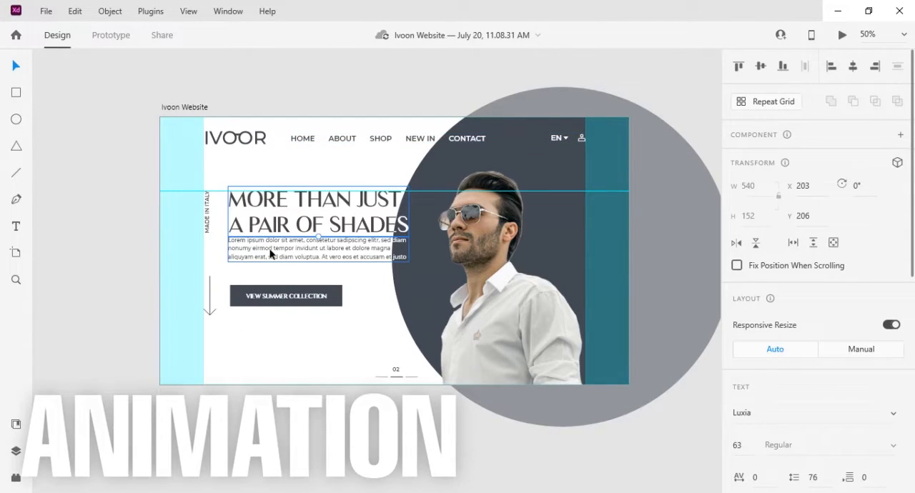
left_click(207, 213, "shift")
right_click(206, 218)
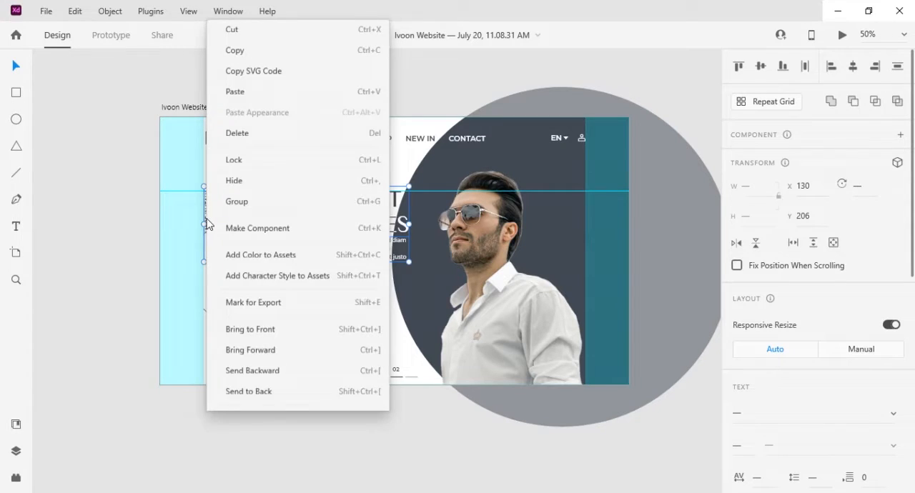
left_click(238, 184)
- Group the VIEW SUMMER COLLECTION button with the down arrow
left_click(276, 298)
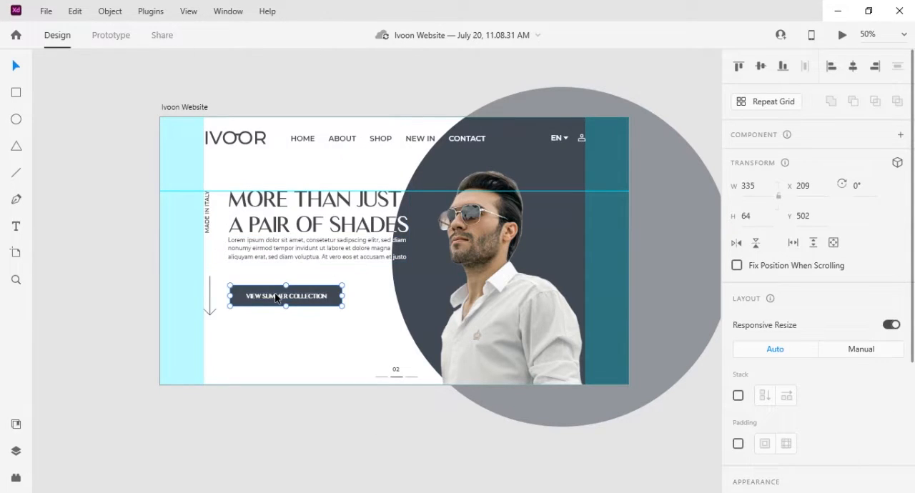
left_click(211, 298, "shift")
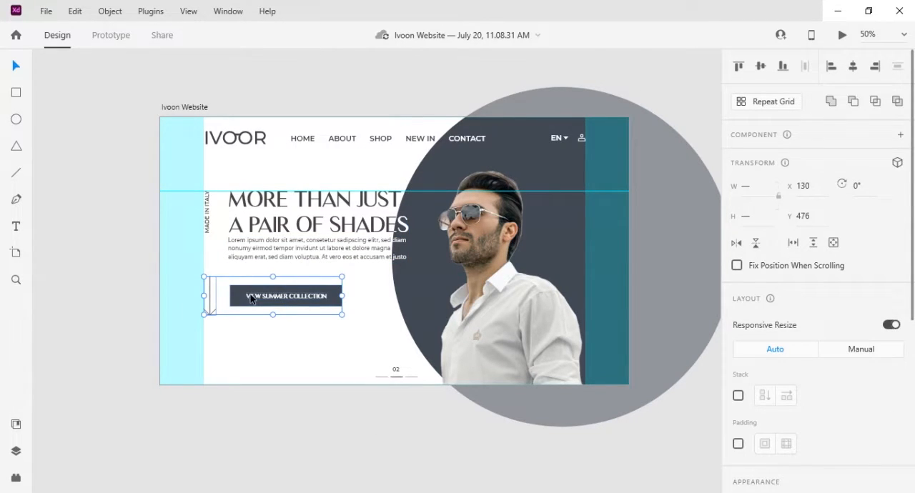
right_click(252, 298)
left_click(303, 186)
left_click(306, 325)
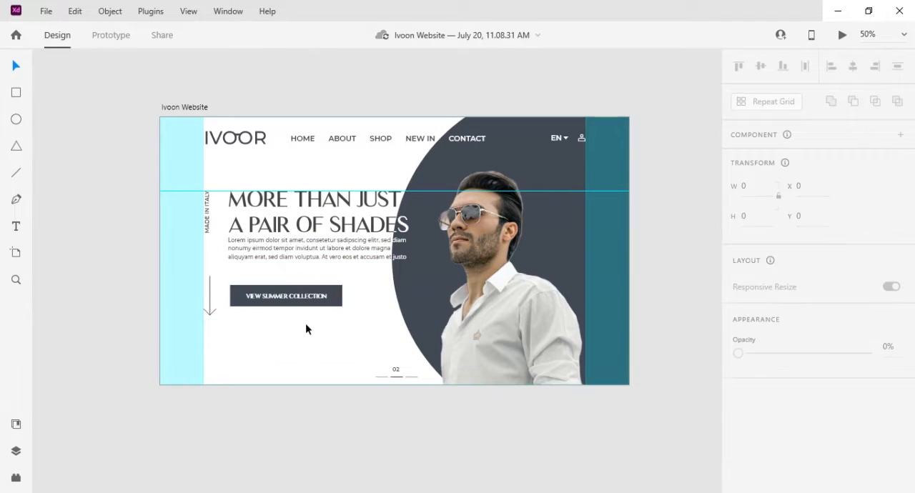
- Duplicate the Ivoon Website artboard and place the copy beside the original at X 5460, Y 1654
left_click(303, 139)
key("ctrl+equal")
scroll(303, 143, "up", 5)
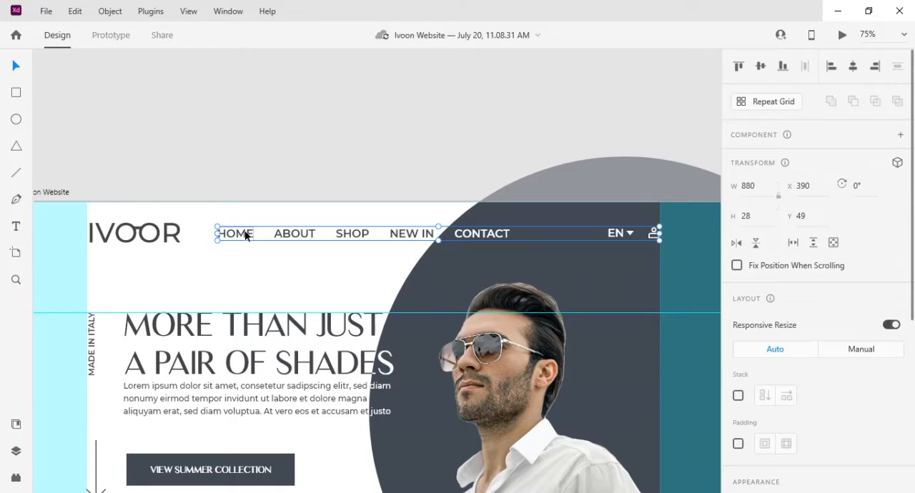
key("ctrl+minus")
key("ctrl+minus")
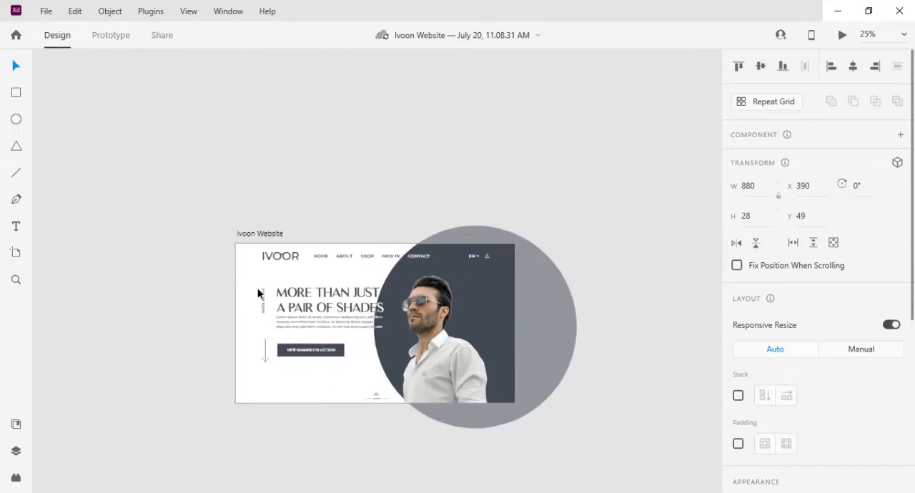
scroll(377, 309, "right", 3)
left_click(209, 232)
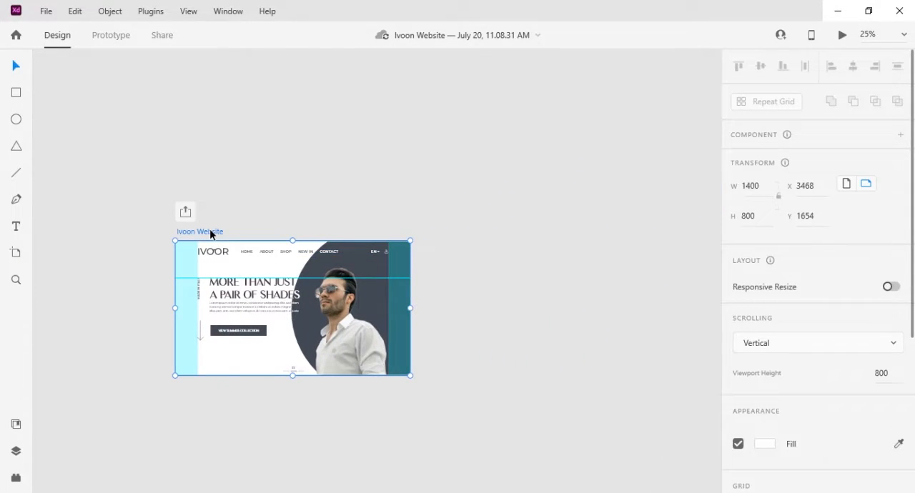
left_click_drag(210, 230, 543, 229)
- Move the HOME, ABOUT, SHOP, NEW IN, CONTACT and EN items above the original Ivoon Website artboard at increasingly higher positions
left_click(310, 254)
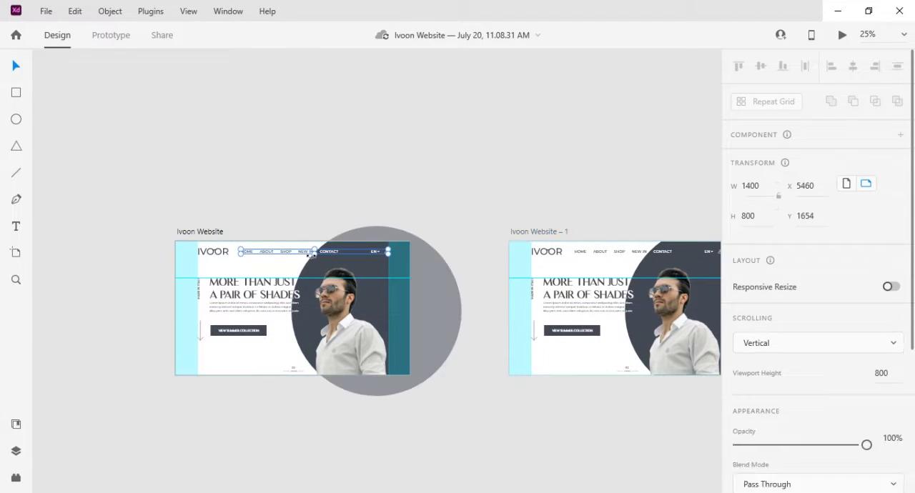
key("ctrl+plus")
key("ctrl+plus")
left_click_drag(178, 282, 343, 206)
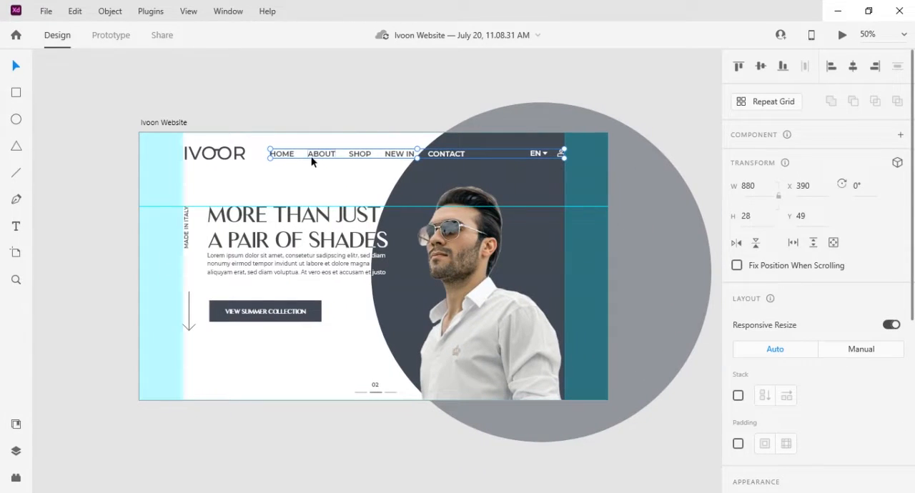
left_click_drag(312, 160, 378, 301)
double_click(317, 136)
left_click(357, 135)
key("ctrl+plus")
left_click_drag(411, 248, 405, 190)
left_click(475, 249)
left_click_drag(475, 249, 476, 180)
left_click_drag(617, 251, 606, 163)
left_click(654, 250, "shift")
mouse_move(654, 249)
left_mouse_down()
mouse_move(650, 222)
mouse_move(654, 249)
left_mouse_up()
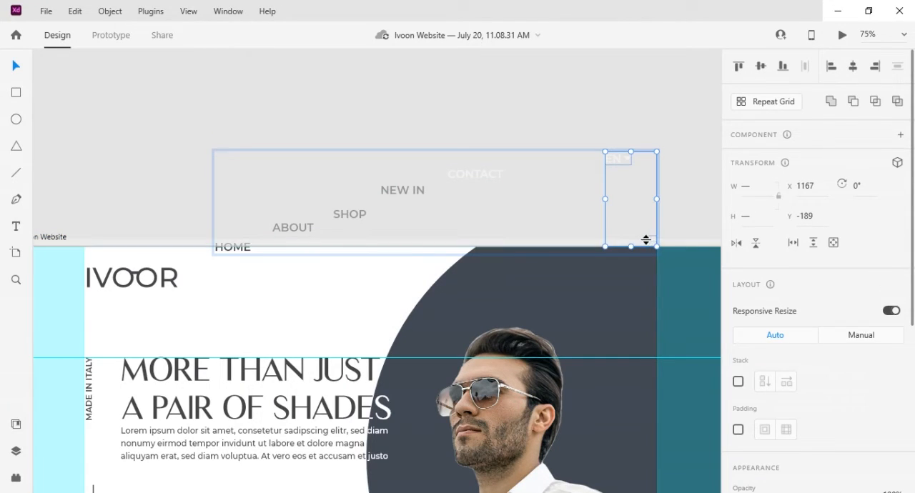
- Place the user icon just above the artboard's top edge and fade out the navigation items
left_click(651, 239)
key("ctrl+plus")
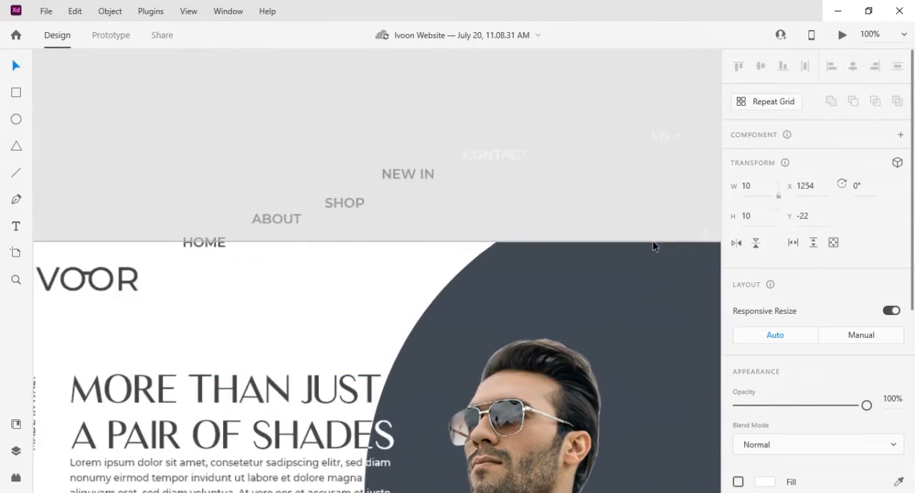
left_click_drag(589, 273, 245, 335)
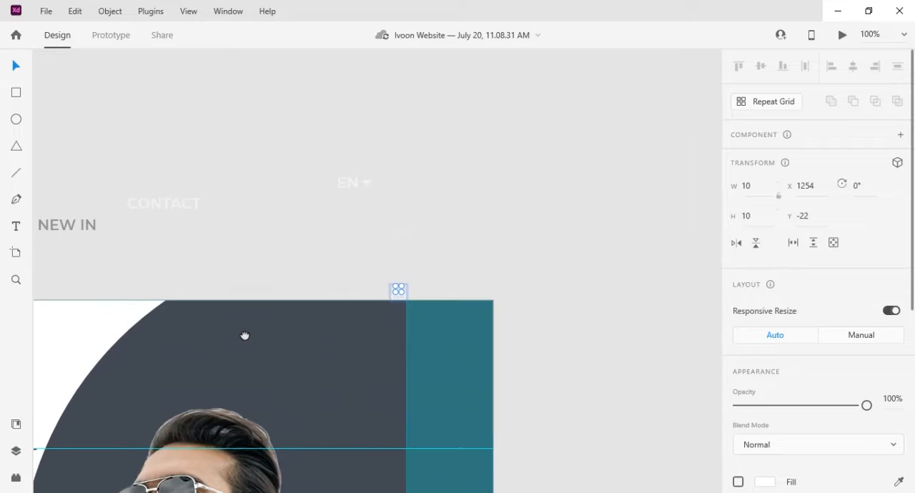
left_click(408, 292)
left_click_drag(272, 329, 439, 277)
left_click(423, 210)
scroll(775, 351, "down", 5)
- Move the IVOOR logo up onto the artboard's top edge and set its opacity to 0%
left_click_drag(294, 256, 293, 211)
scroll(841, 239, "down", 5)
left_click_drag(866, 231, 379, 383)
scroll(380, 383, "down", 5)
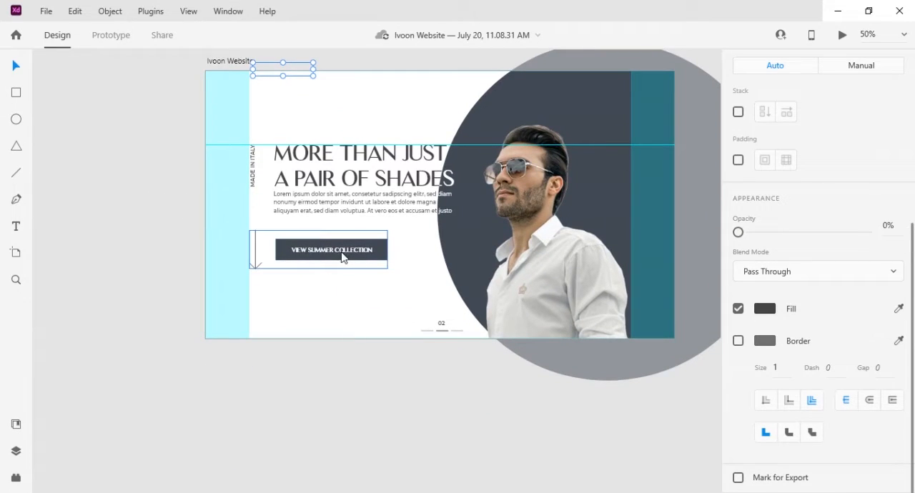
- Move the VIEW SUMMER COLLECTION button and down arrow to below the artboard, with the arrow lower, and set both to 0% opacity
left_click(342, 257)
left_click_drag(341, 256, 336, 353)
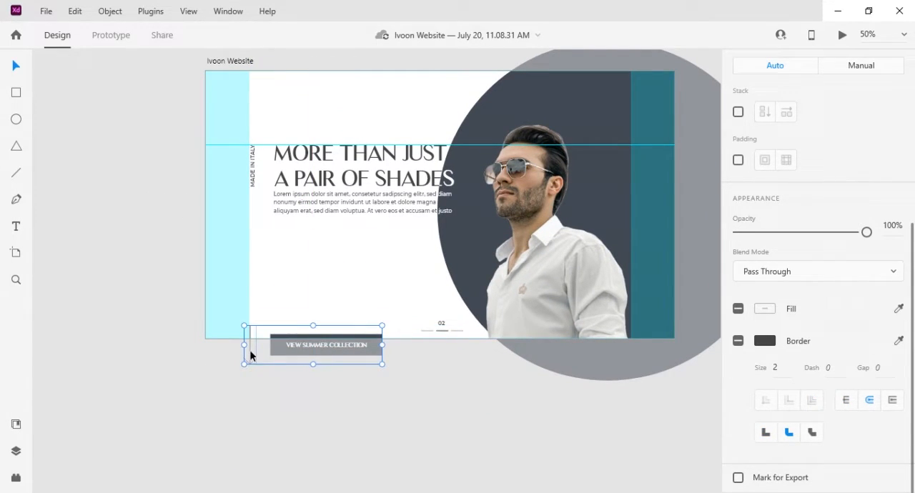
left_click_drag(250, 356, 251, 424)
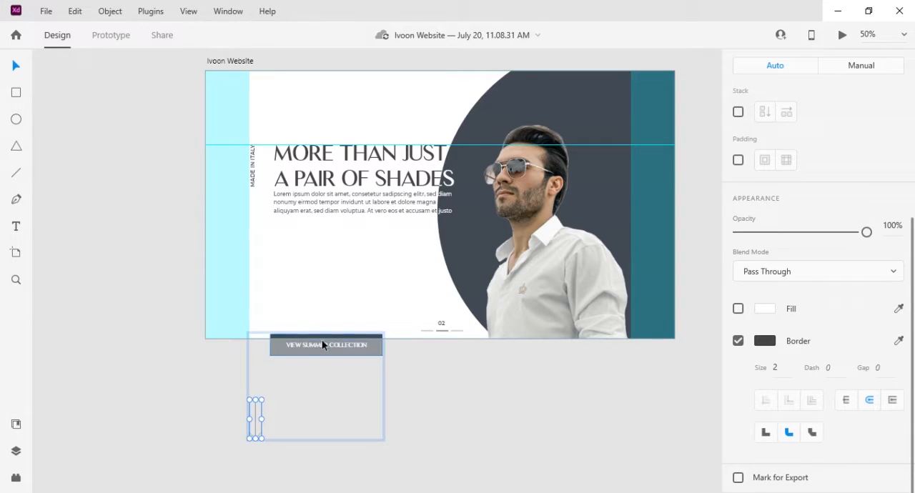
left_click_drag(867, 238, 732, 241)
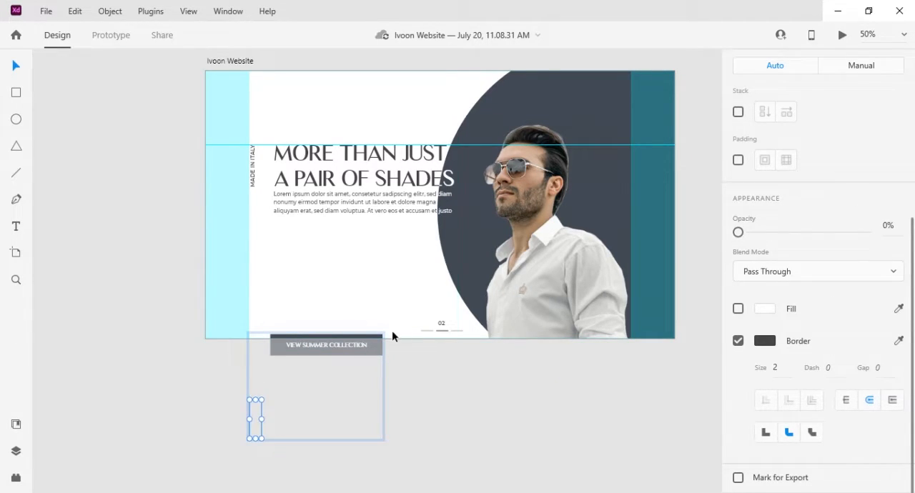
left_click(379, 343)
left_click_drag(853, 336, 698, 316)
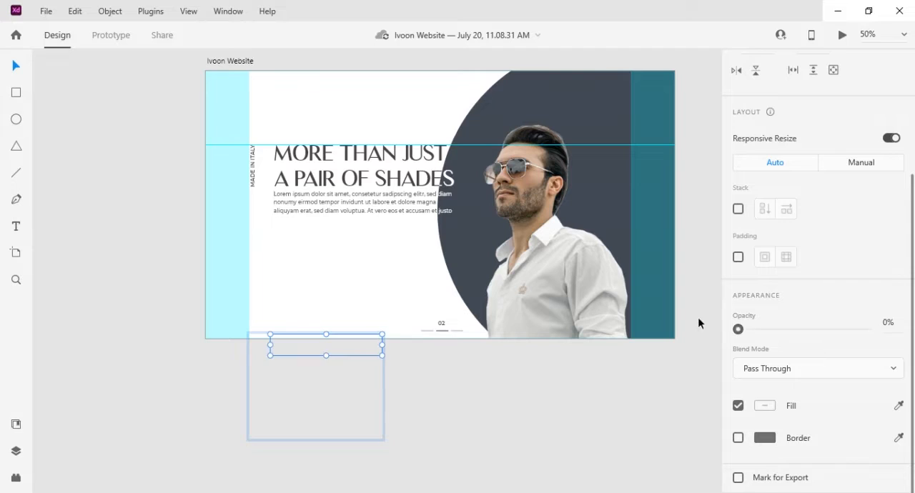
- Move the headline group off the artboard's left side and shift the paragraph and MADE IN ITALY text further left within it
left_click(371, 194)
left_click_drag(371, 194, 129, 195)
left_click_drag(152, 288, 420, 333)
key("ctrl+equal")
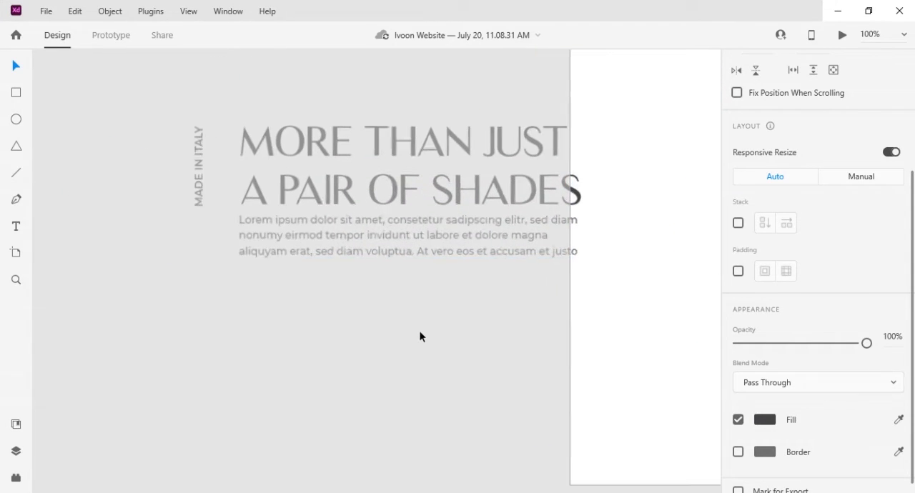
double_click(440, 236)
left_click_drag(441, 238, 298, 236)
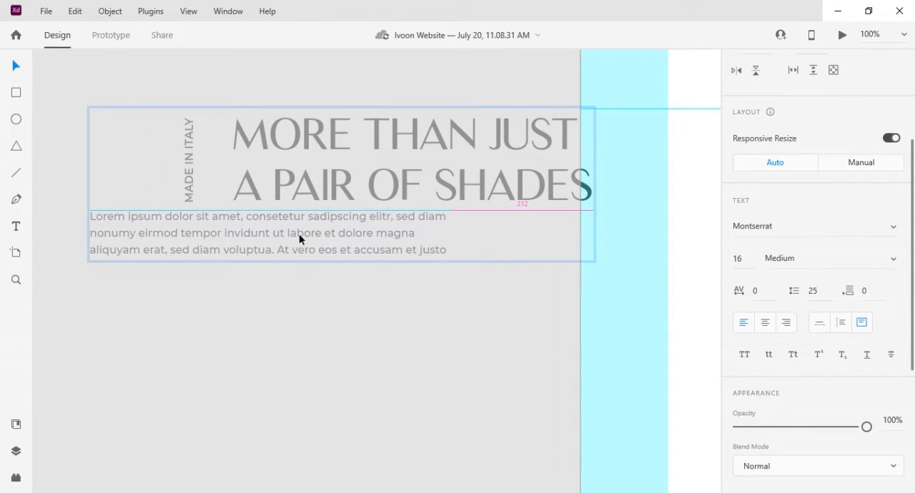
left_click_drag(238, 213, 284, 214)
left_click(439, 214)
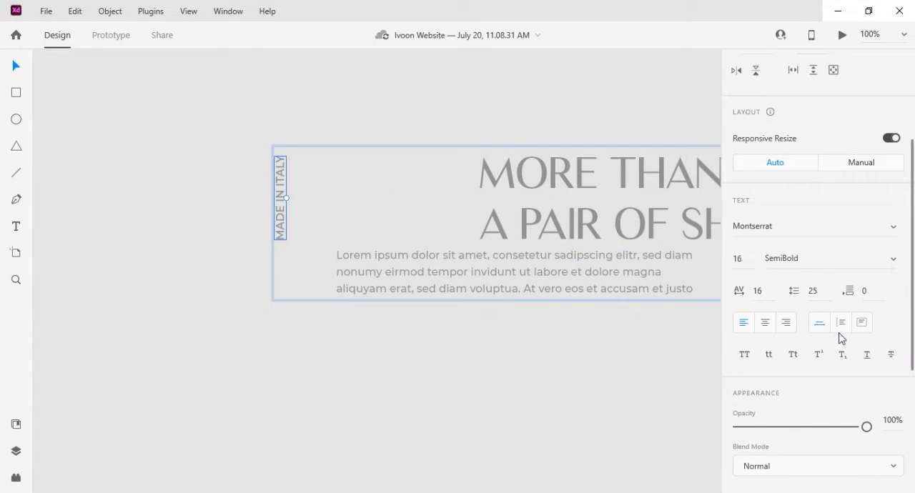
left_click(574, 339)
left_click_drag(630, 318, 300, 320)
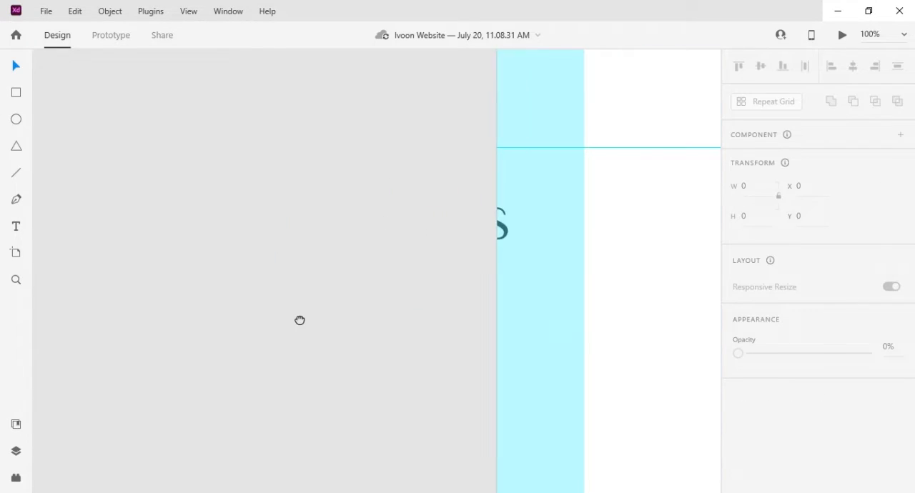
- Set the dark headline text group and the white overlapping text over the circle to 0% opacity
left_click(501, 229)
scroll(836, 299, "down", 3)
left_click_drag(866, 329, 711, 333)
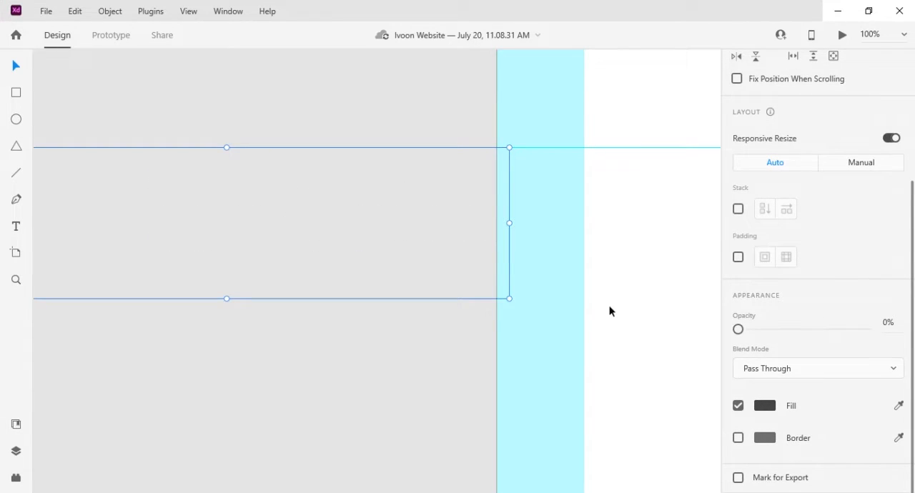
scroll(609, 305, "down", 5)
left_click_drag(607, 280, 408, 314)
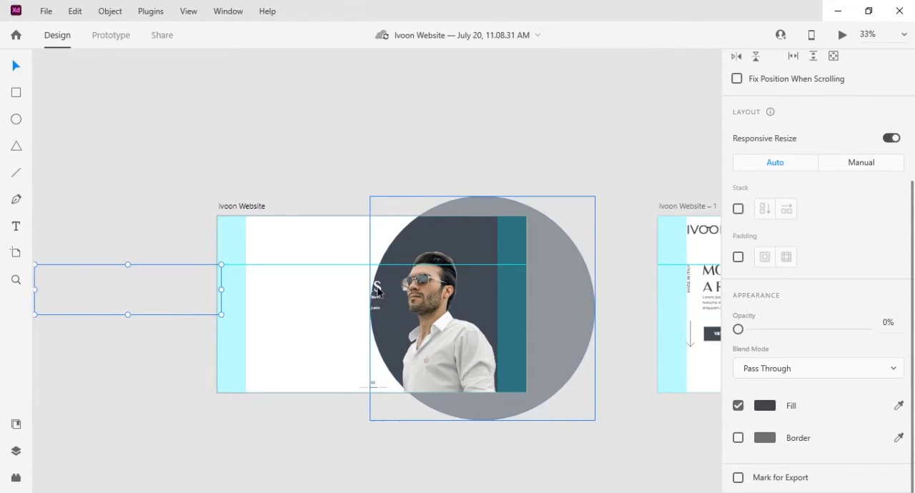
left_click(379, 293)
left_click_drag(867, 329, 729, 330)
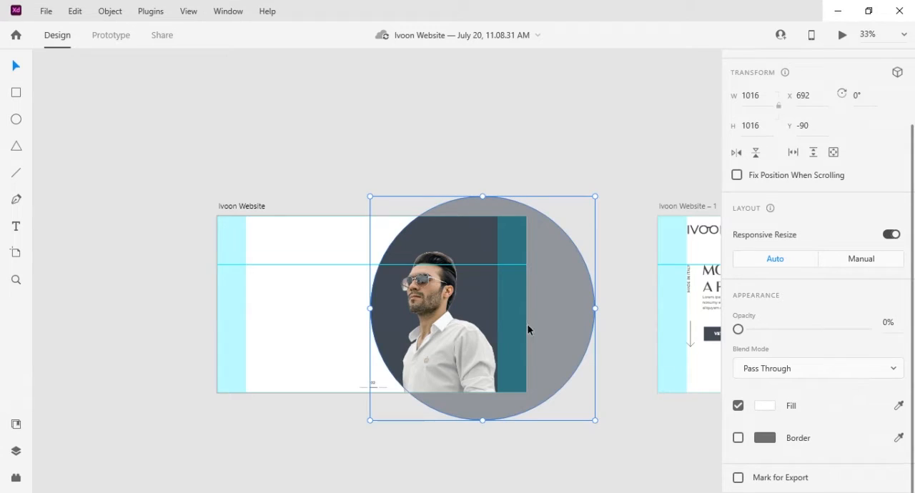
- Set the 02 pagination group at the bottom of the original artboard to 0% opacity
left_click(373, 386)
key("ctrl+equal")
key("ctrl+equal")
left_click_drag(310, 402, 351, 286)
left_click_drag(416, 416, 413, 424)
left_click(405, 406)
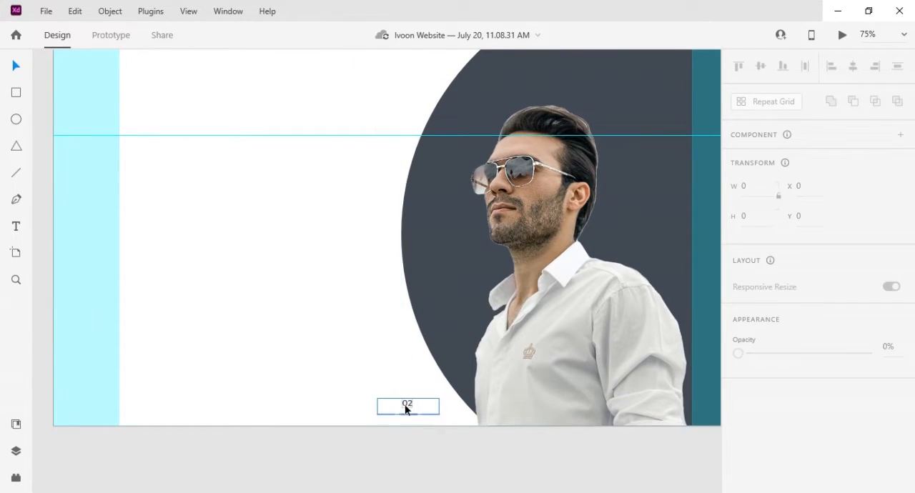
scroll(810, 339, "down", 5)
left_click_drag(867, 316, 730, 319)
- Move the man's photo left, scale it down to a height of 560 on the artboard's bottom edge, and set its opacity to 0%
left_click_drag(516, 260, 494, 347)
left_click_drag(533, 383, 386, 386)
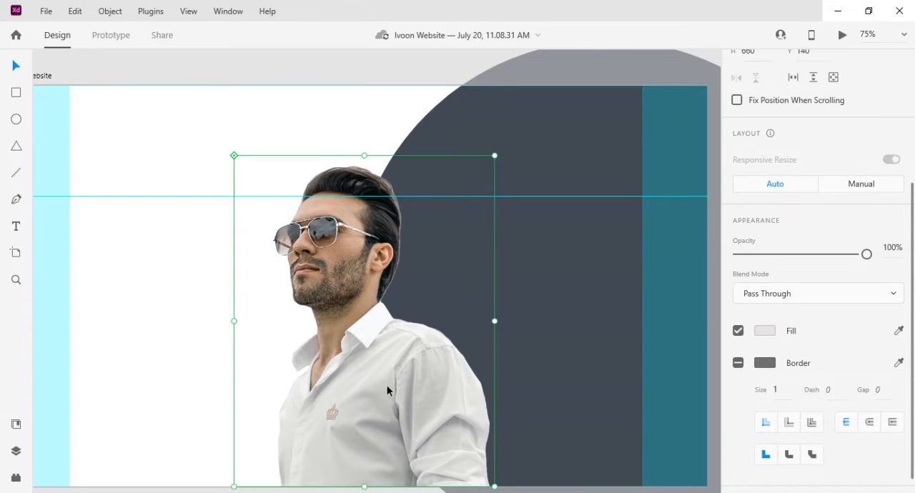
key("ctrl+minus")
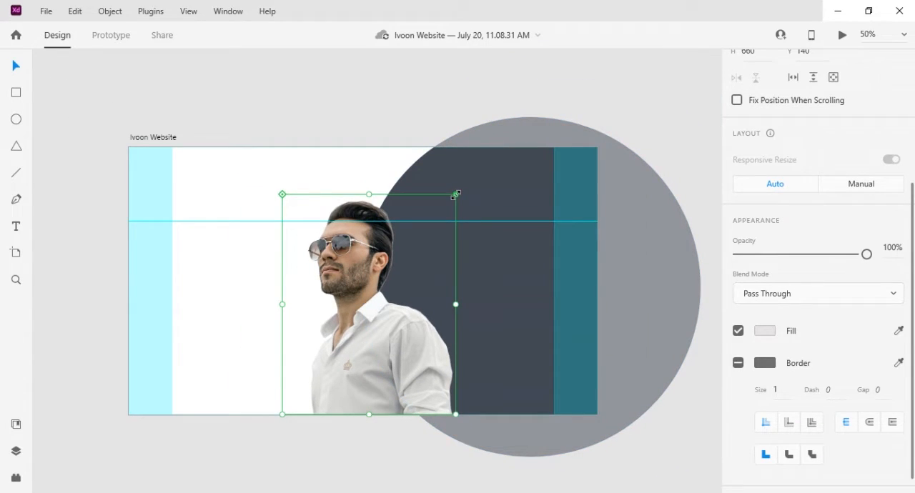
left_click_drag(456, 194, 443, 211)
left_click_drag(369, 333, 363, 353)
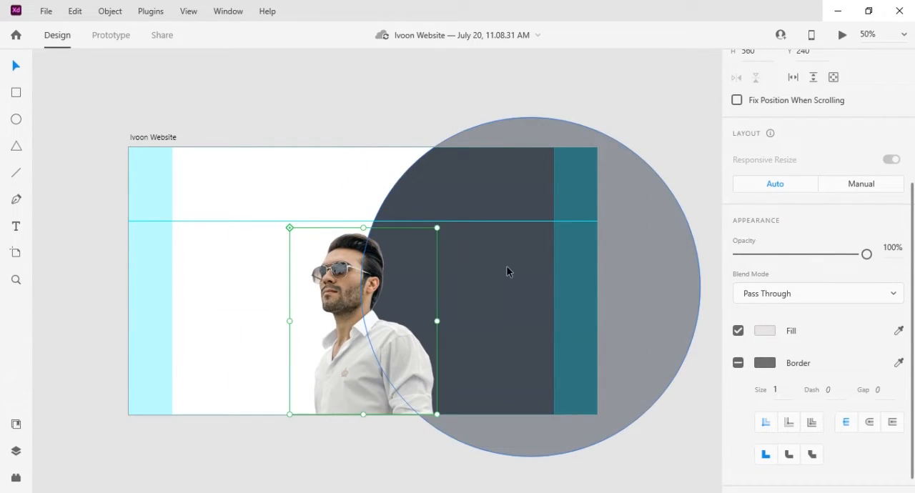
left_click_drag(866, 254, 733, 256)
- Shrink the dark circle into the artboard's top-right corner and set its opacity to 0%
left_click(503, 257)
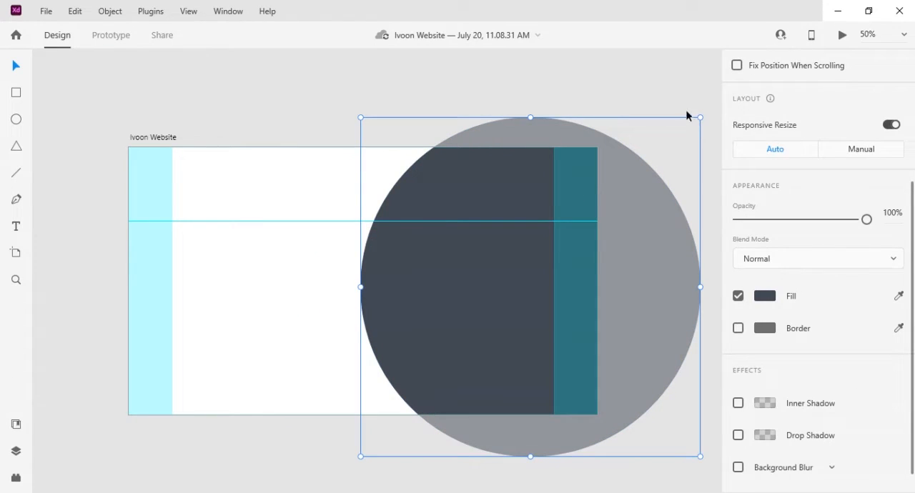
left_click_drag(701, 118, 616, 136)
left_click_drag(867, 219, 685, 220)
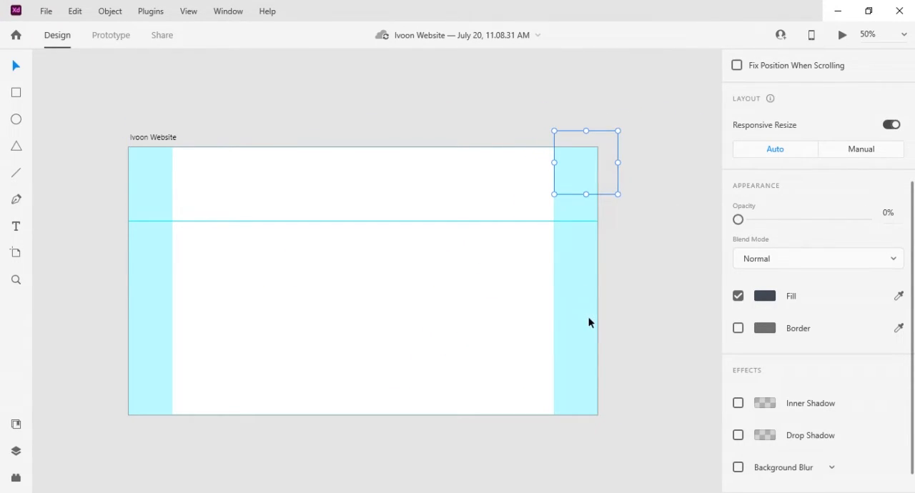
- Link the Ivoon Website artboard to Ivoon Website – 1 with a Tap, Auto-Animate, Ease Out transition lasting 2 s
key("ctrl+minus")
left_click(286, 199)
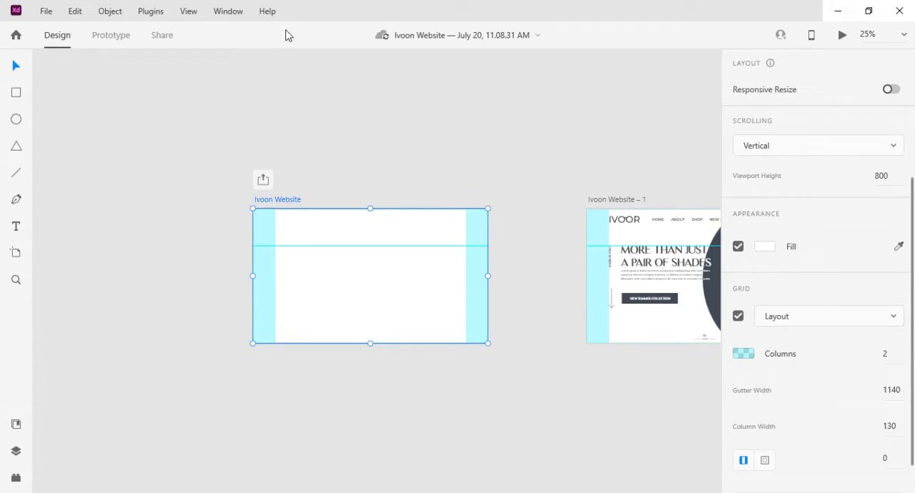
left_click(108, 36)
left_click_drag(506, 167, 316, 175)
left_click_drag(324, 256, 436, 269)
left_click(856, 321)
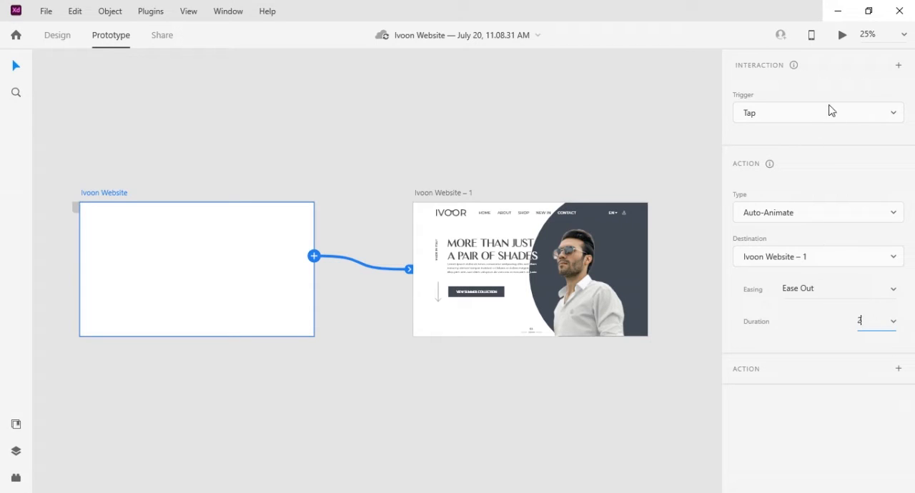
- Link Ivoon Website – 1 back to the Ivoon Website artboard and preview the animation from the blank artboard
left_click(501, 206)
left_click_drag(657, 223, 236, 213)
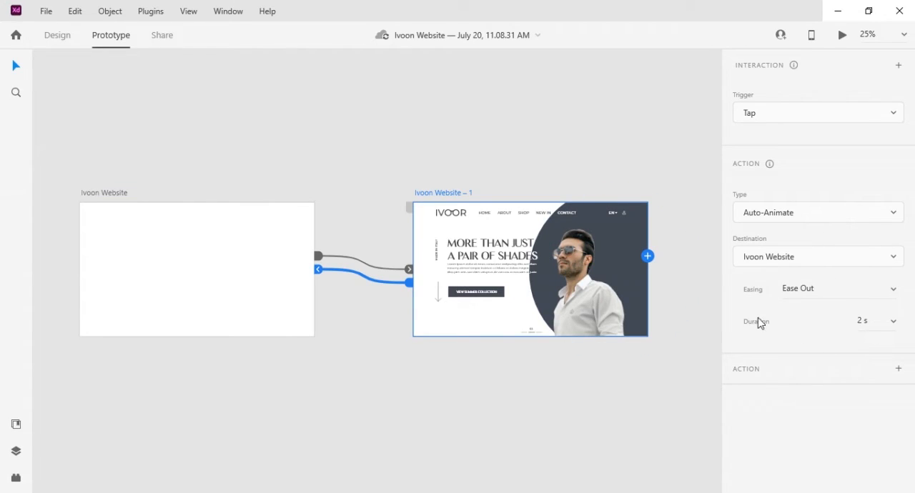
left_click(220, 212)
left_click(842, 35)
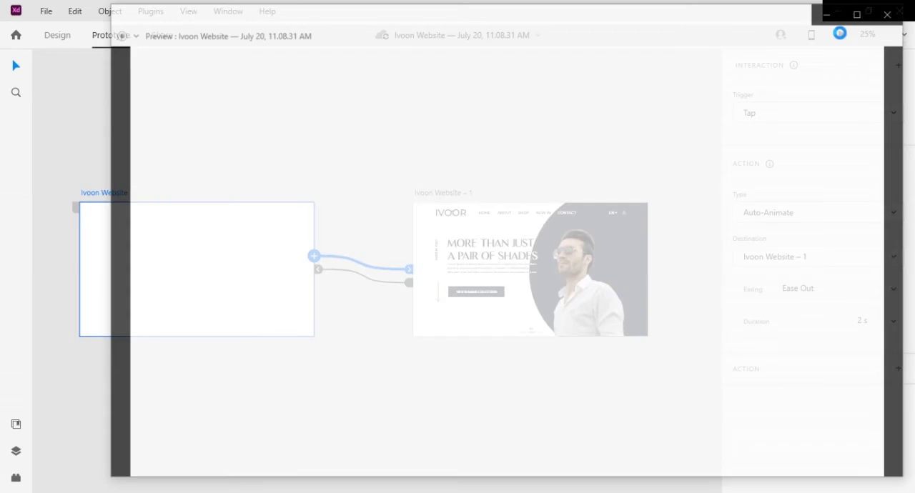
left_click_drag(723, 12, 676, 21)
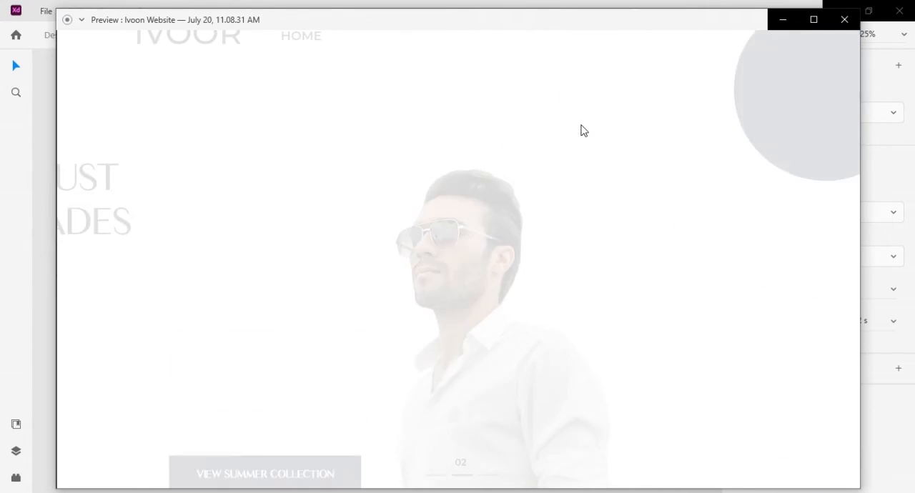
left_click(844, 19)
- Set the duration of the Ivoon Website transition to 1 s and preview the animation
left_click(895, 322)
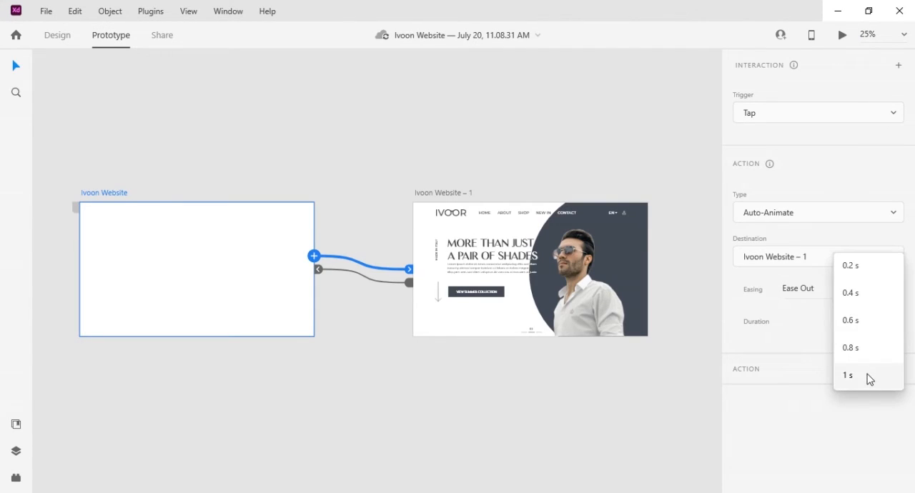
left_click(867, 377)
left_click(842, 36)
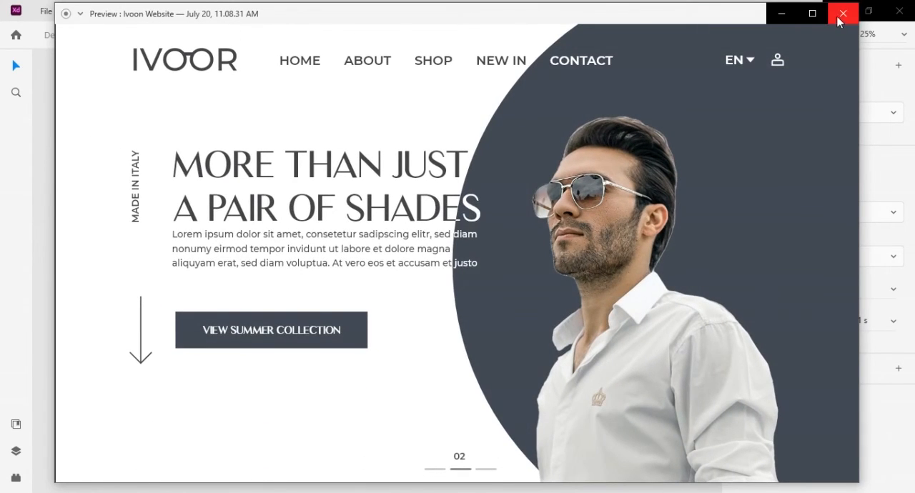
left_click(843, 13)
- Set the duration of the transition from Ivoon Website to Ivoon Website – 1 to 0.6 s and preview it
left_click(888, 321)
left_click(861, 271)
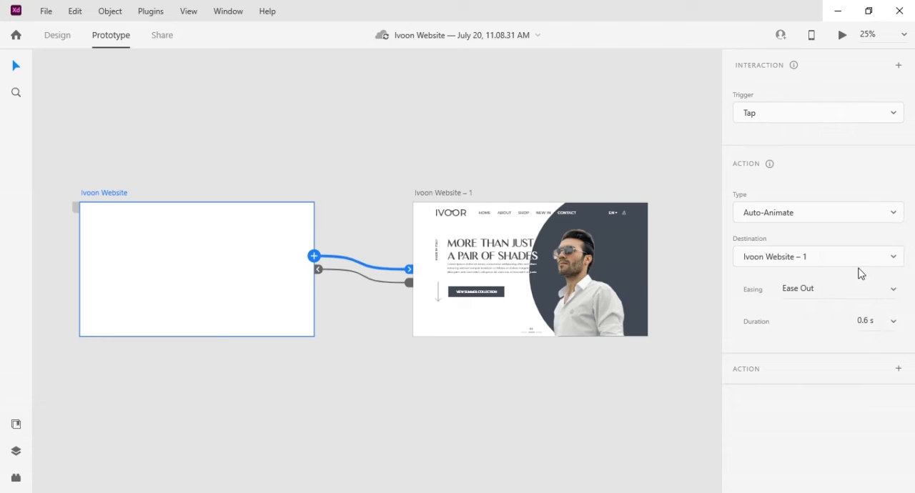
left_click(843, 35)
left_click_drag(598, 17, 553, 27)
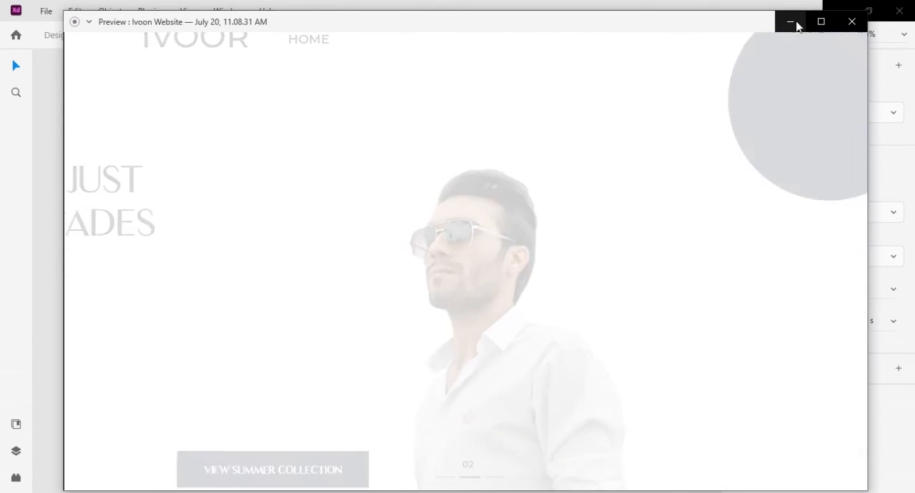
left_click(851, 21)
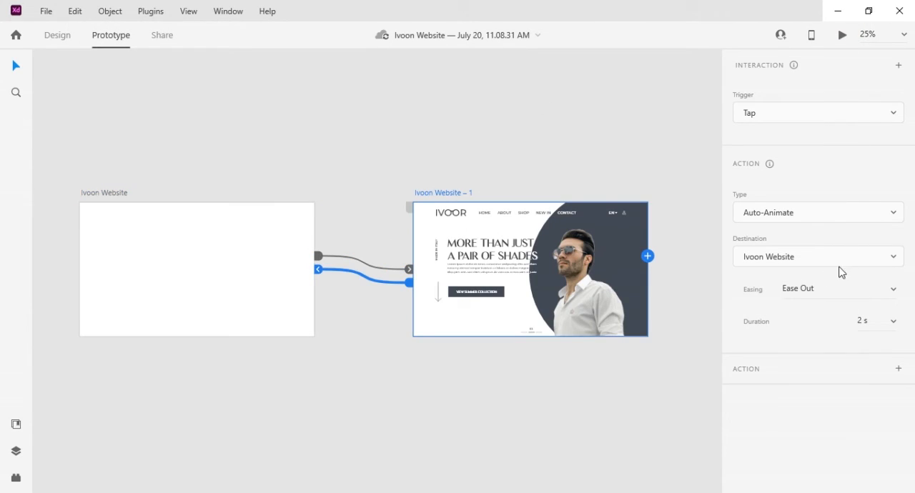
- Set the return transition from Ivoon Website – 1 to 0.6 s and preview the animation in both directions
left_click(895, 321)
left_click(890, 323)
left_click(842, 35)
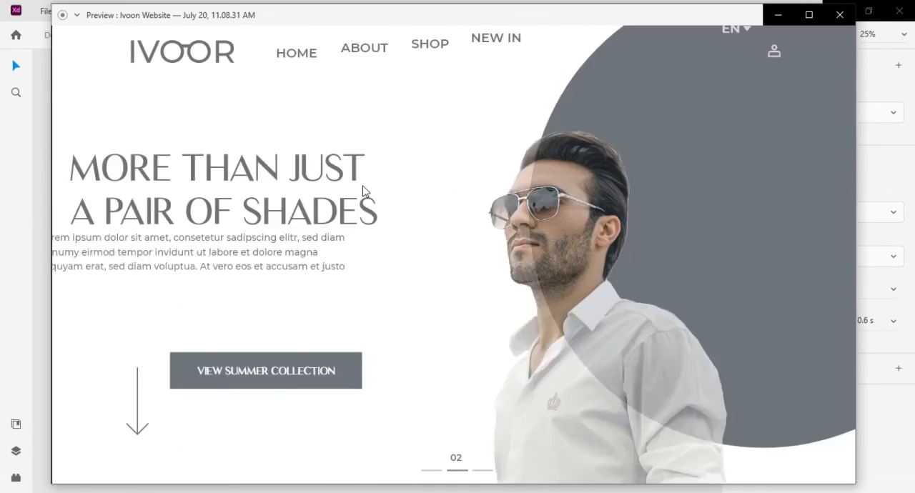
left_click(840, 14)
left_click(374, 314)
left_click(427, 259)
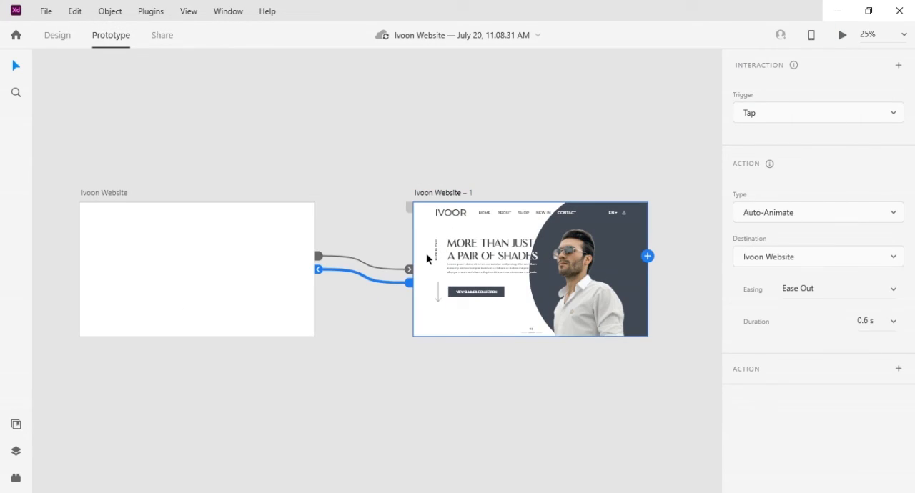
- Choose a different duration for both the return transition and the Ivoon Website transition, and preview the animation
left_click(893, 326)
left_click(855, 265)
left_click(406, 270)
left_click(895, 322)
left_click(858, 268)
left_click(842, 36)
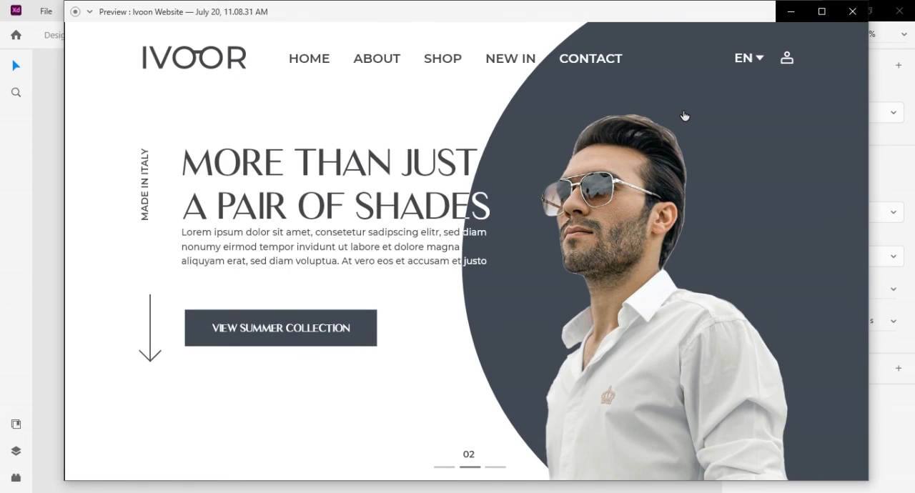
left_click(684, 116)
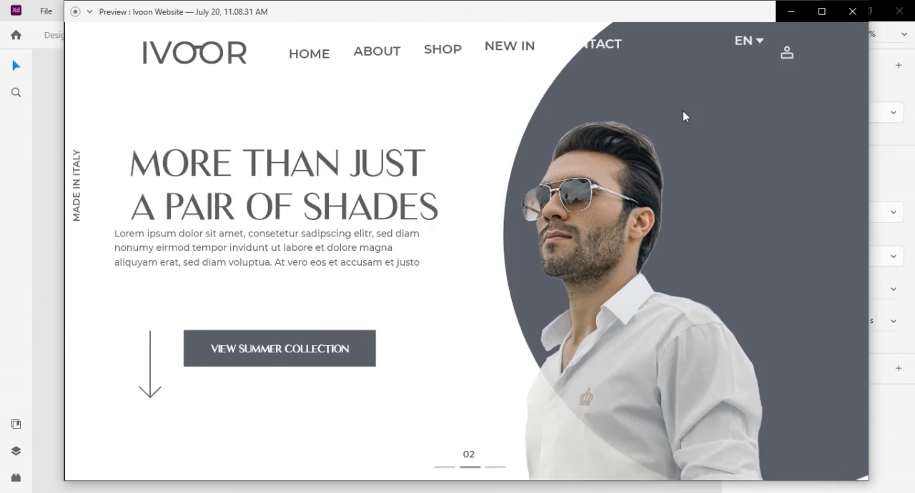
left_click(853, 11)
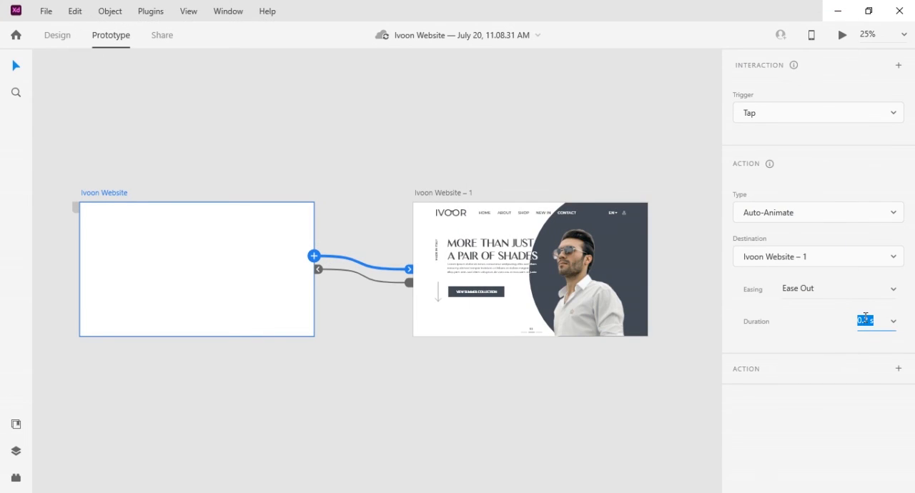
- Set the duration of the return transition from Ivoon Website – 1 to 2 s and preview the animation
left_click(361, 275)
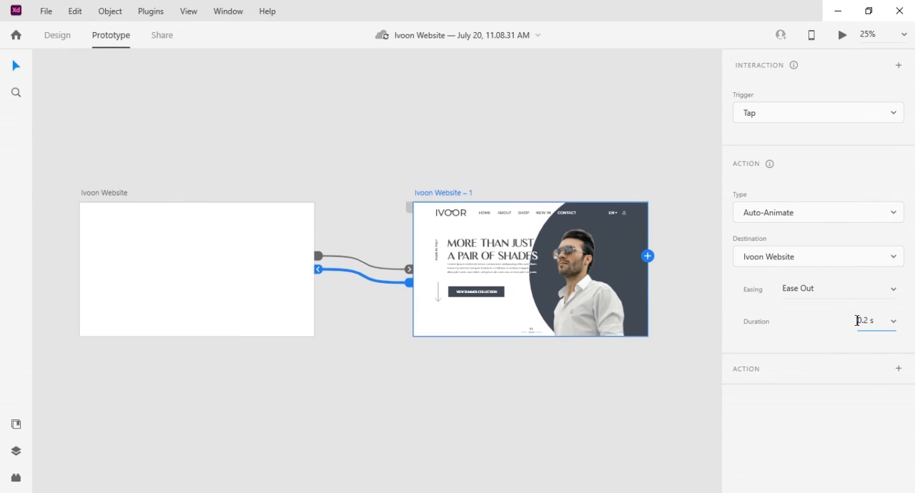
left_click(845, 35)
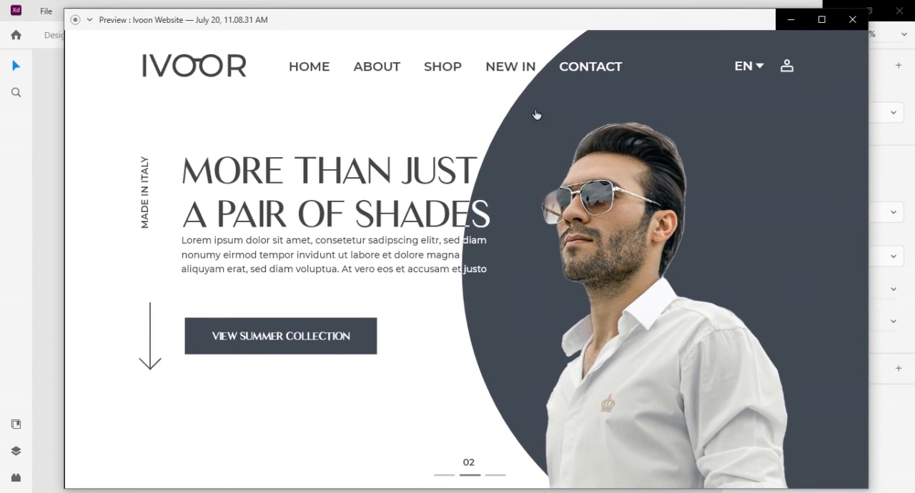
left_click(537, 115)
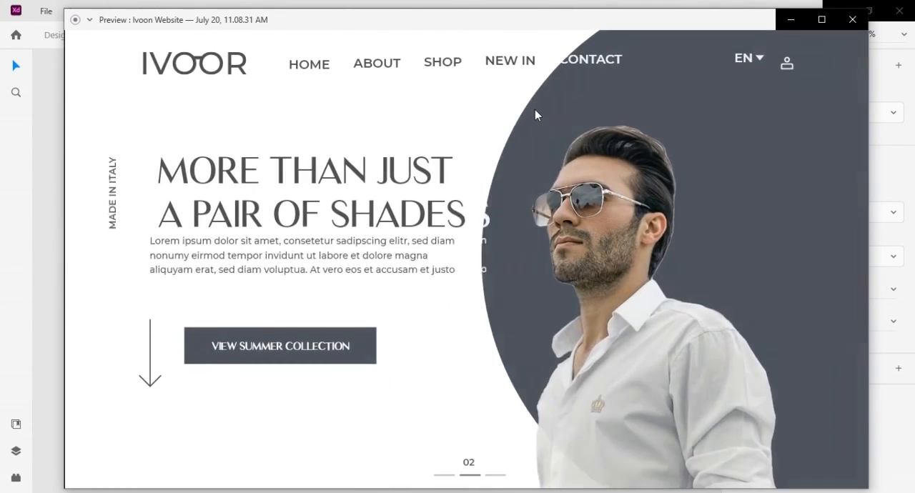